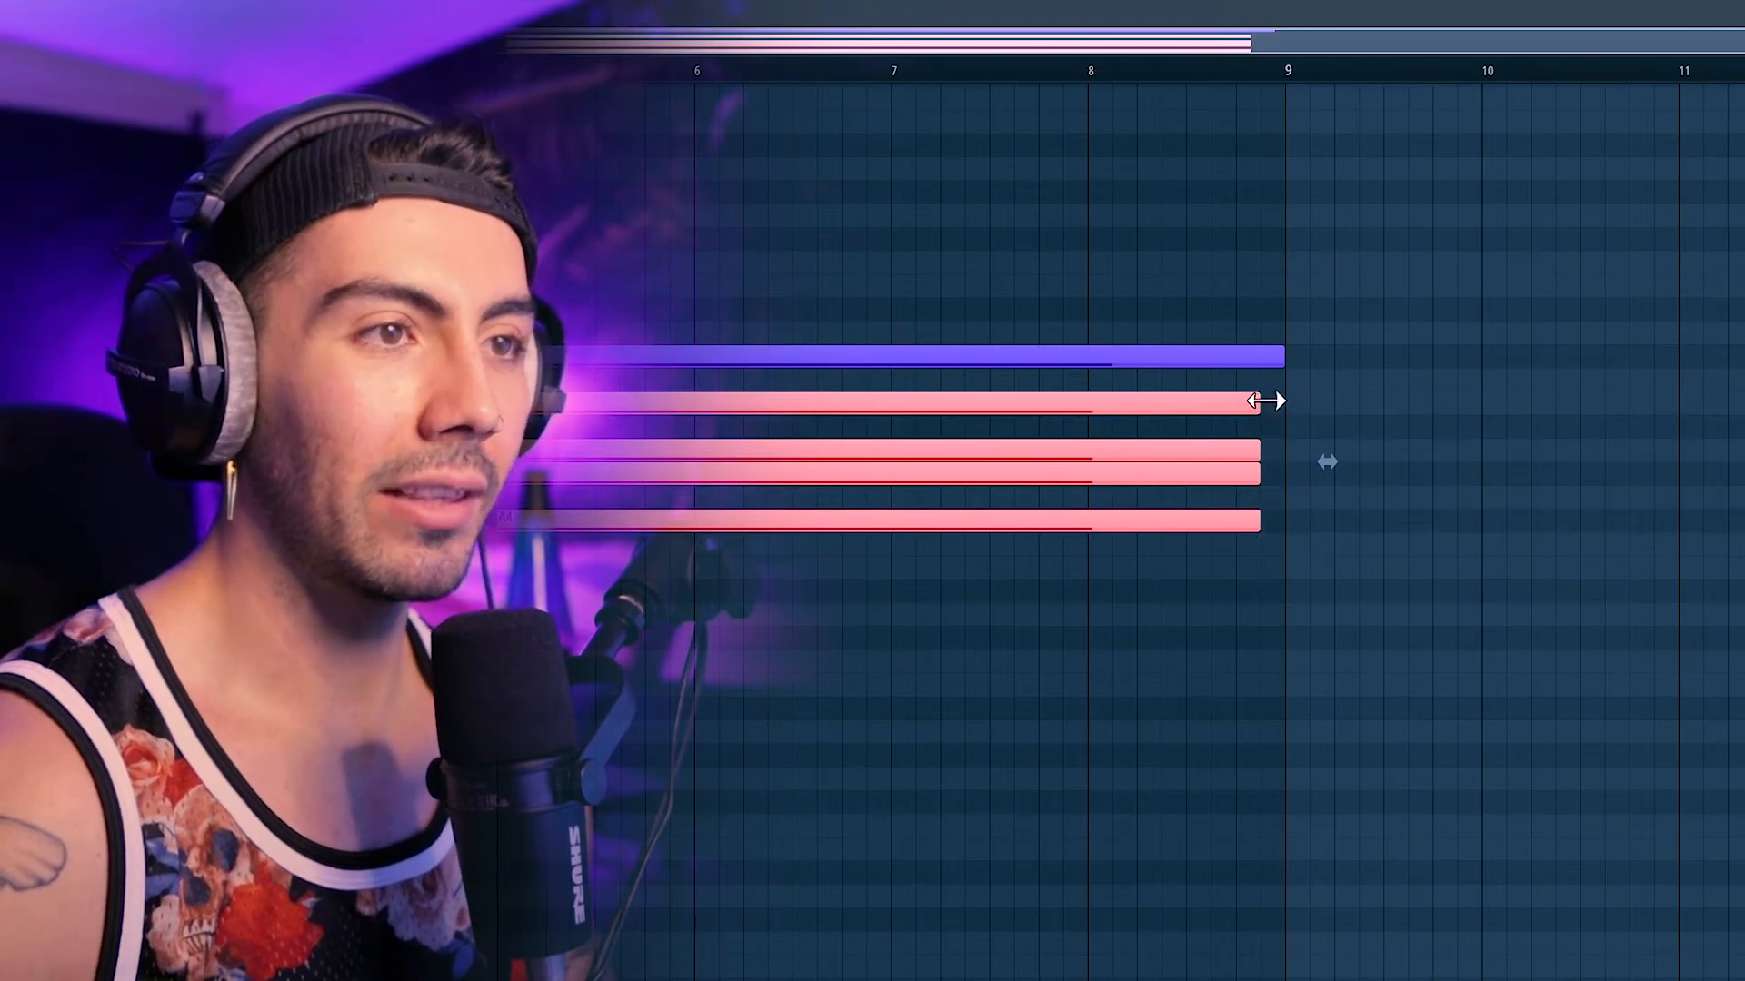
key(space)
right_click(1518, 243)
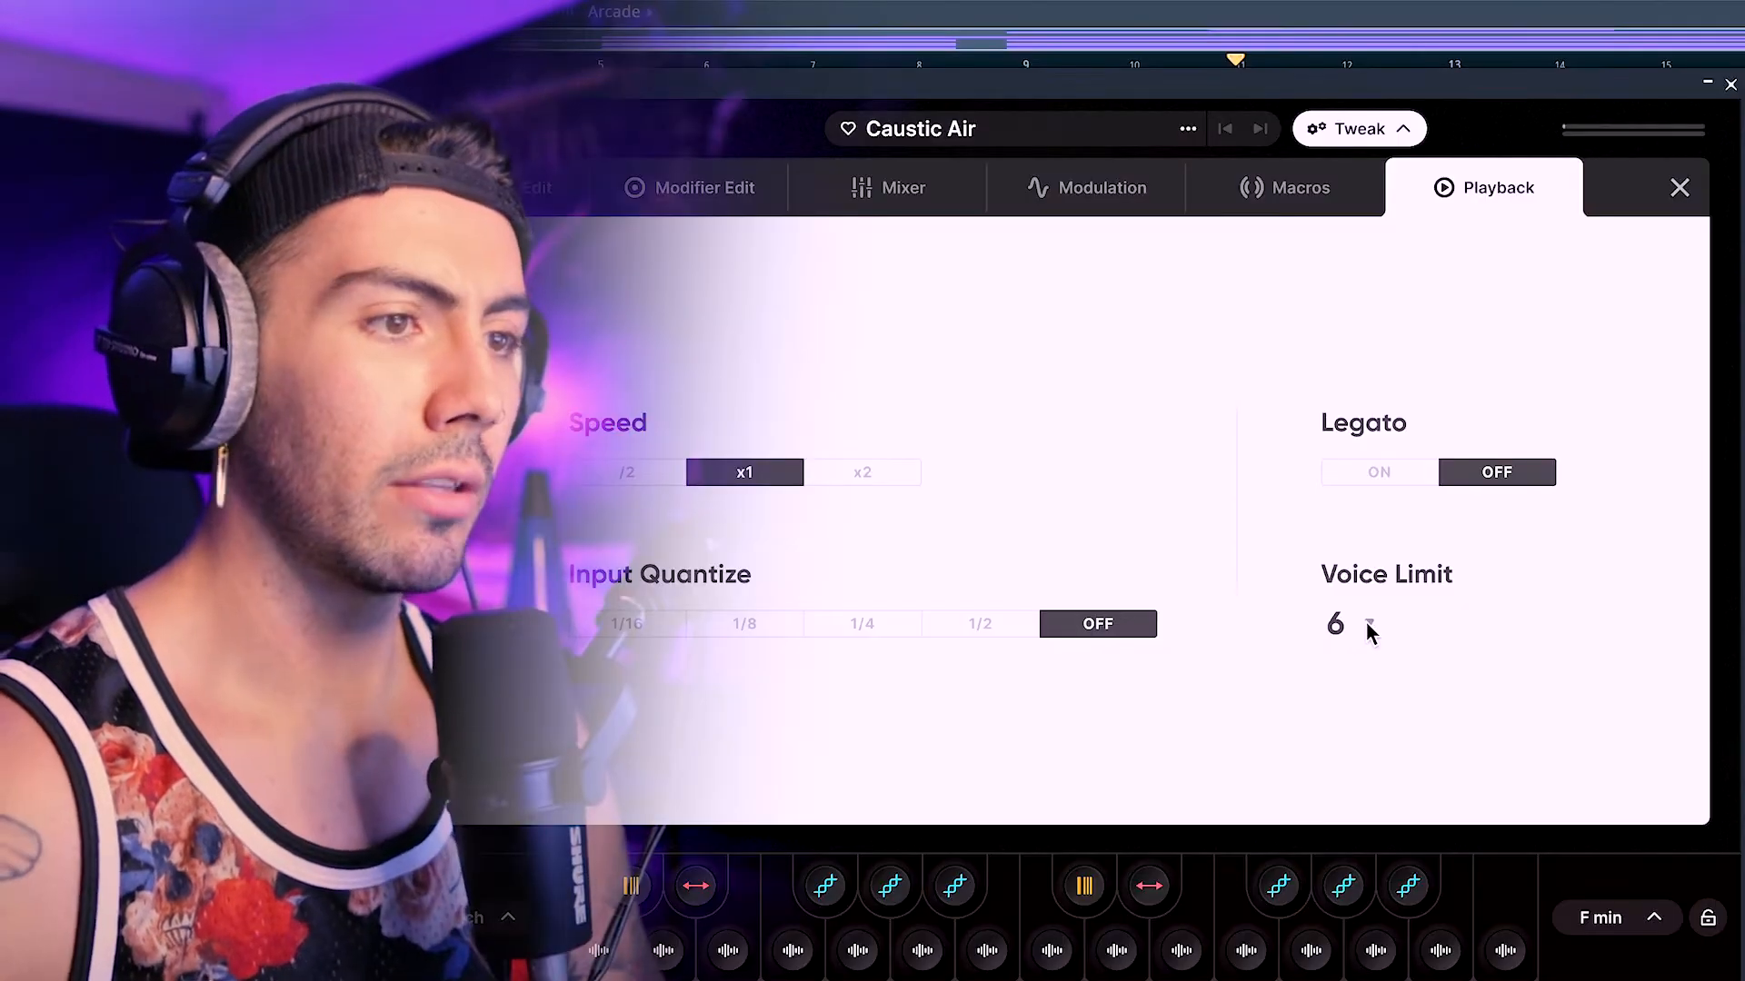
Step: Set the playback voice limit of the Caustic Air preset to 10
click(1367, 623)
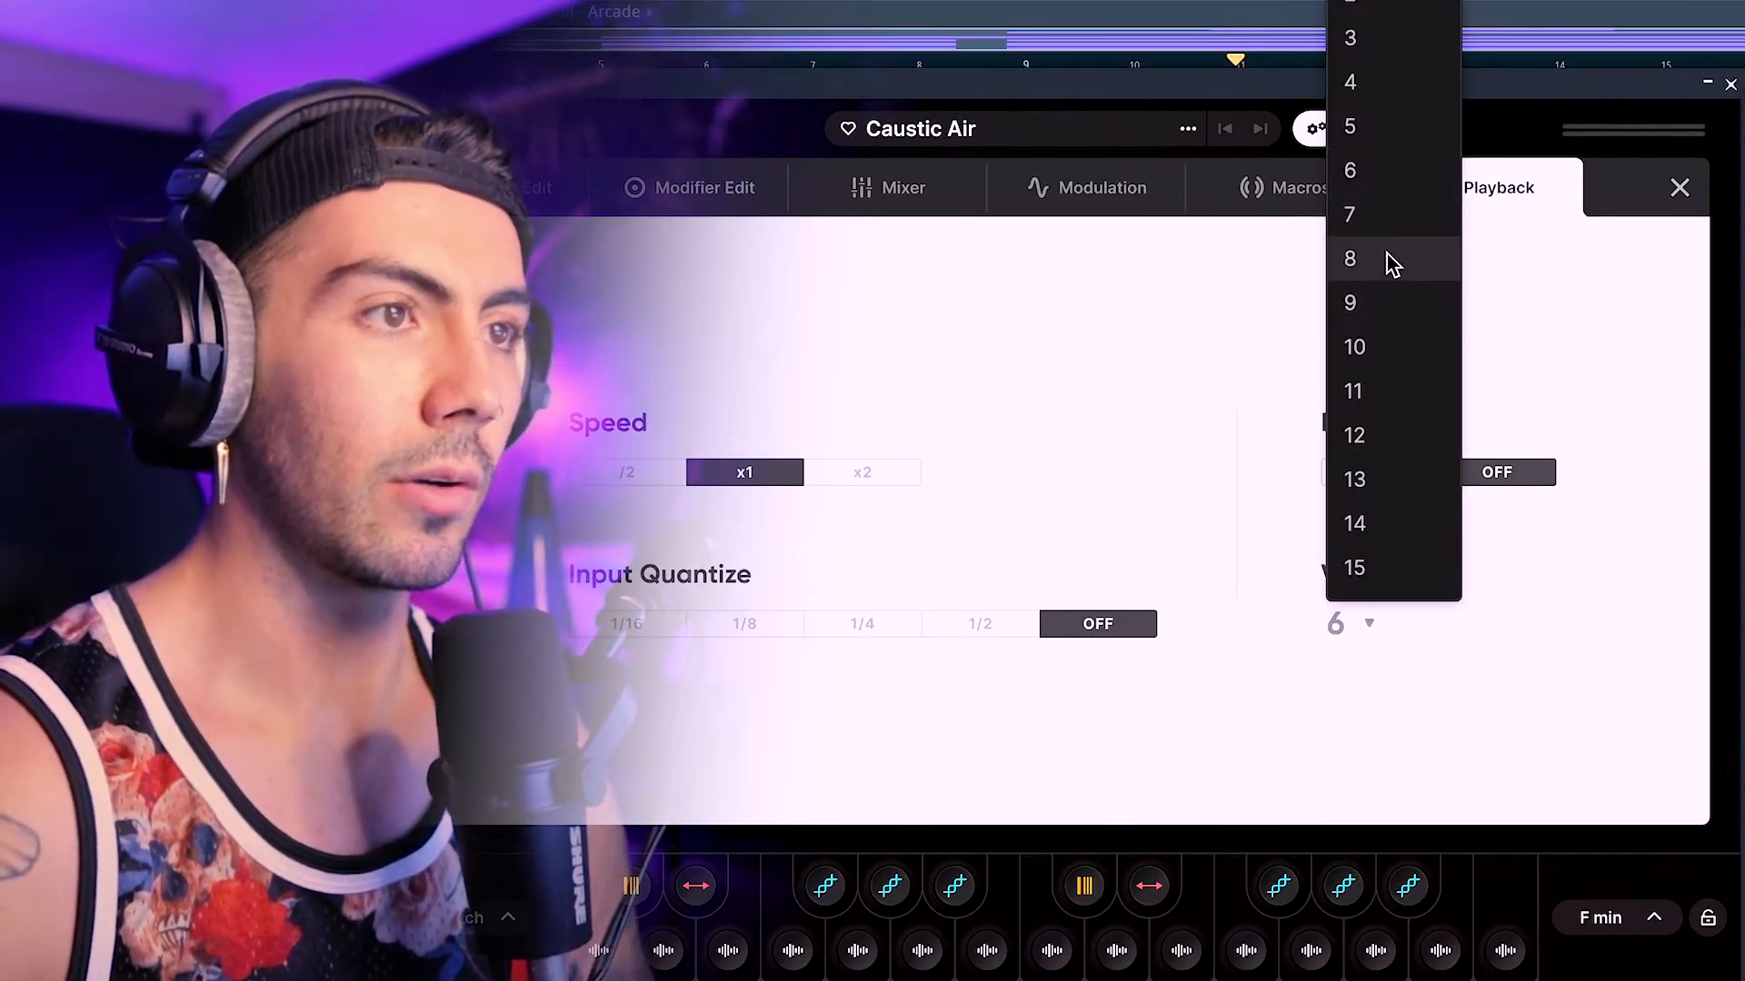
click(1354, 346)
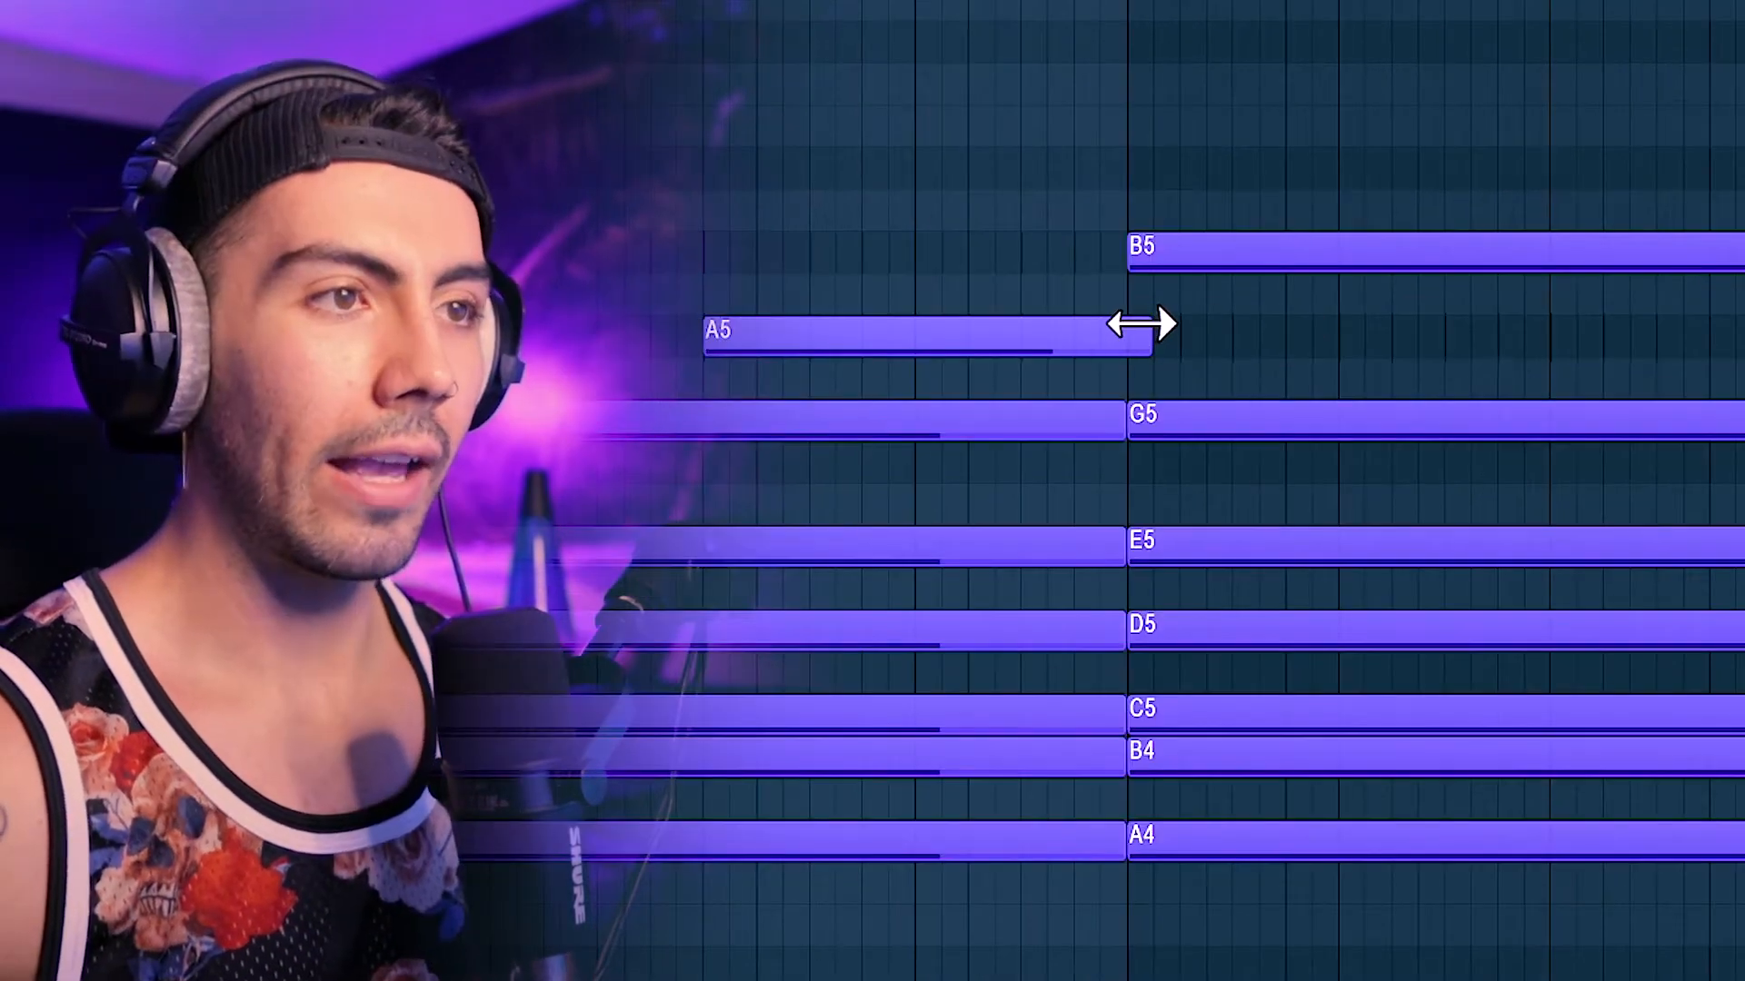
Step: Trim the A5 note to end where the following chord begins, and select the time range from bar 9 to bar 13
mouse_move(1143, 321)
mouse_down()
mouse_move(1095, 319)
mouse_move(1125, 320)
mouse_up()
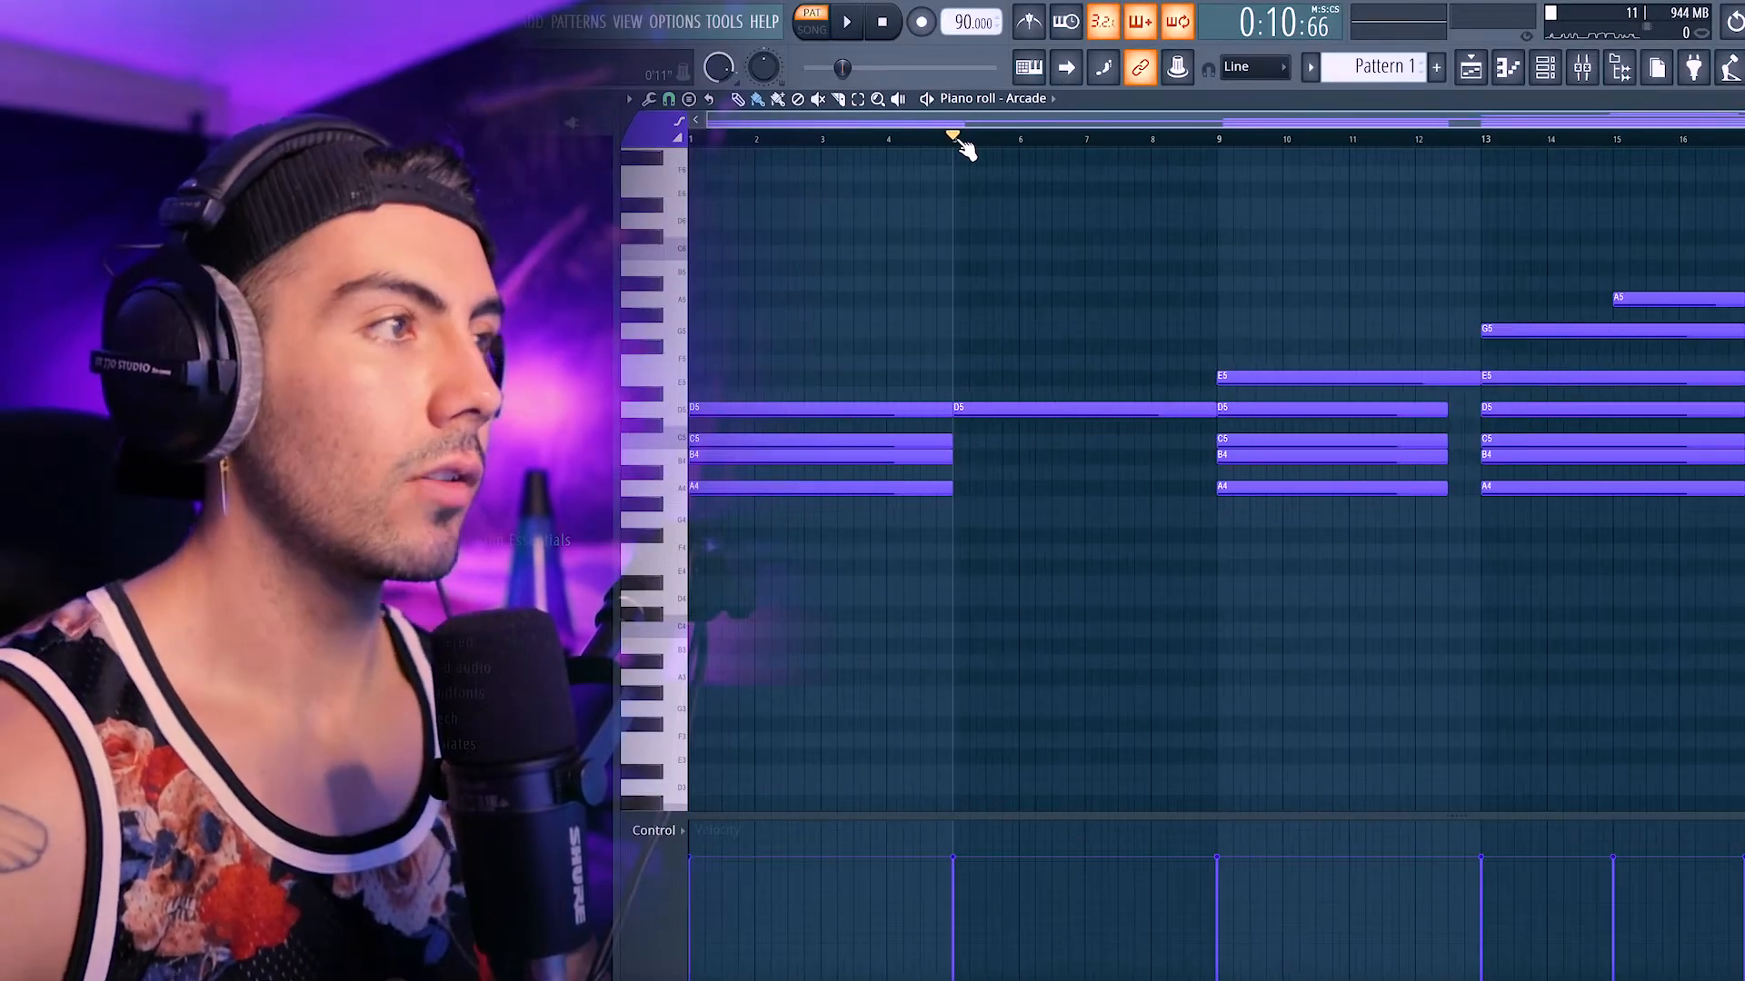
drag(954, 141, 1490, 152)
drag(1276, 145, 1161, 143)
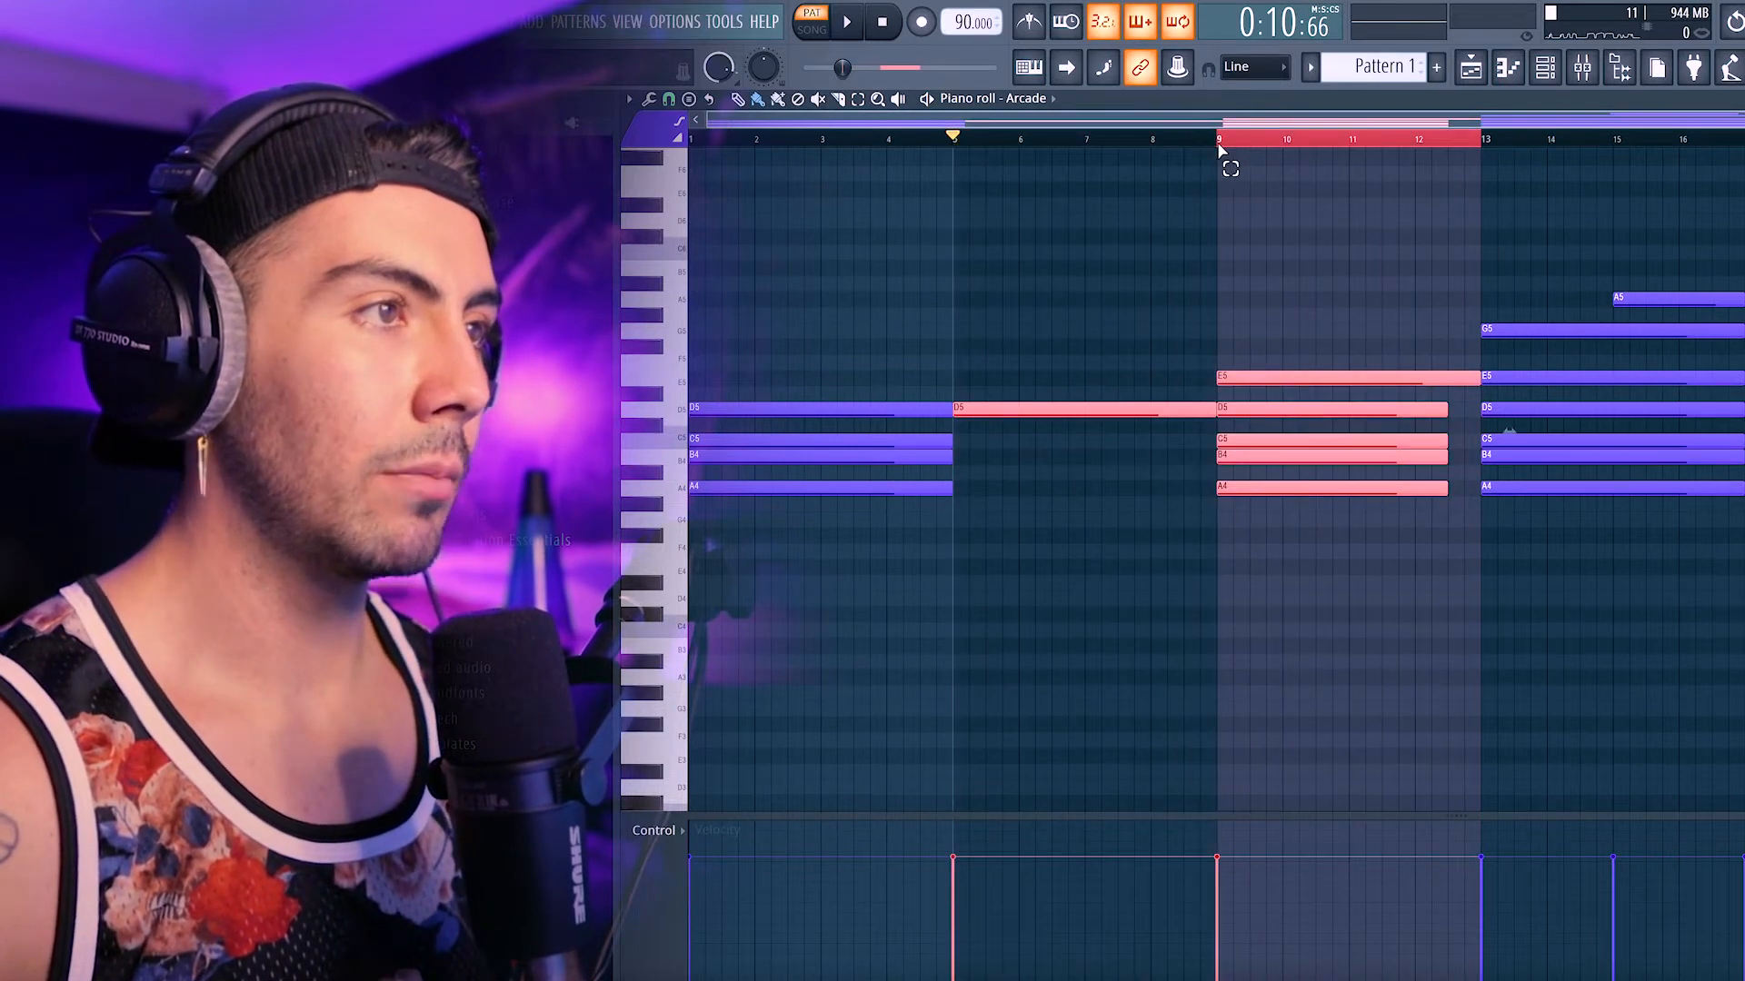
scroll(1350, 221, up, 3)
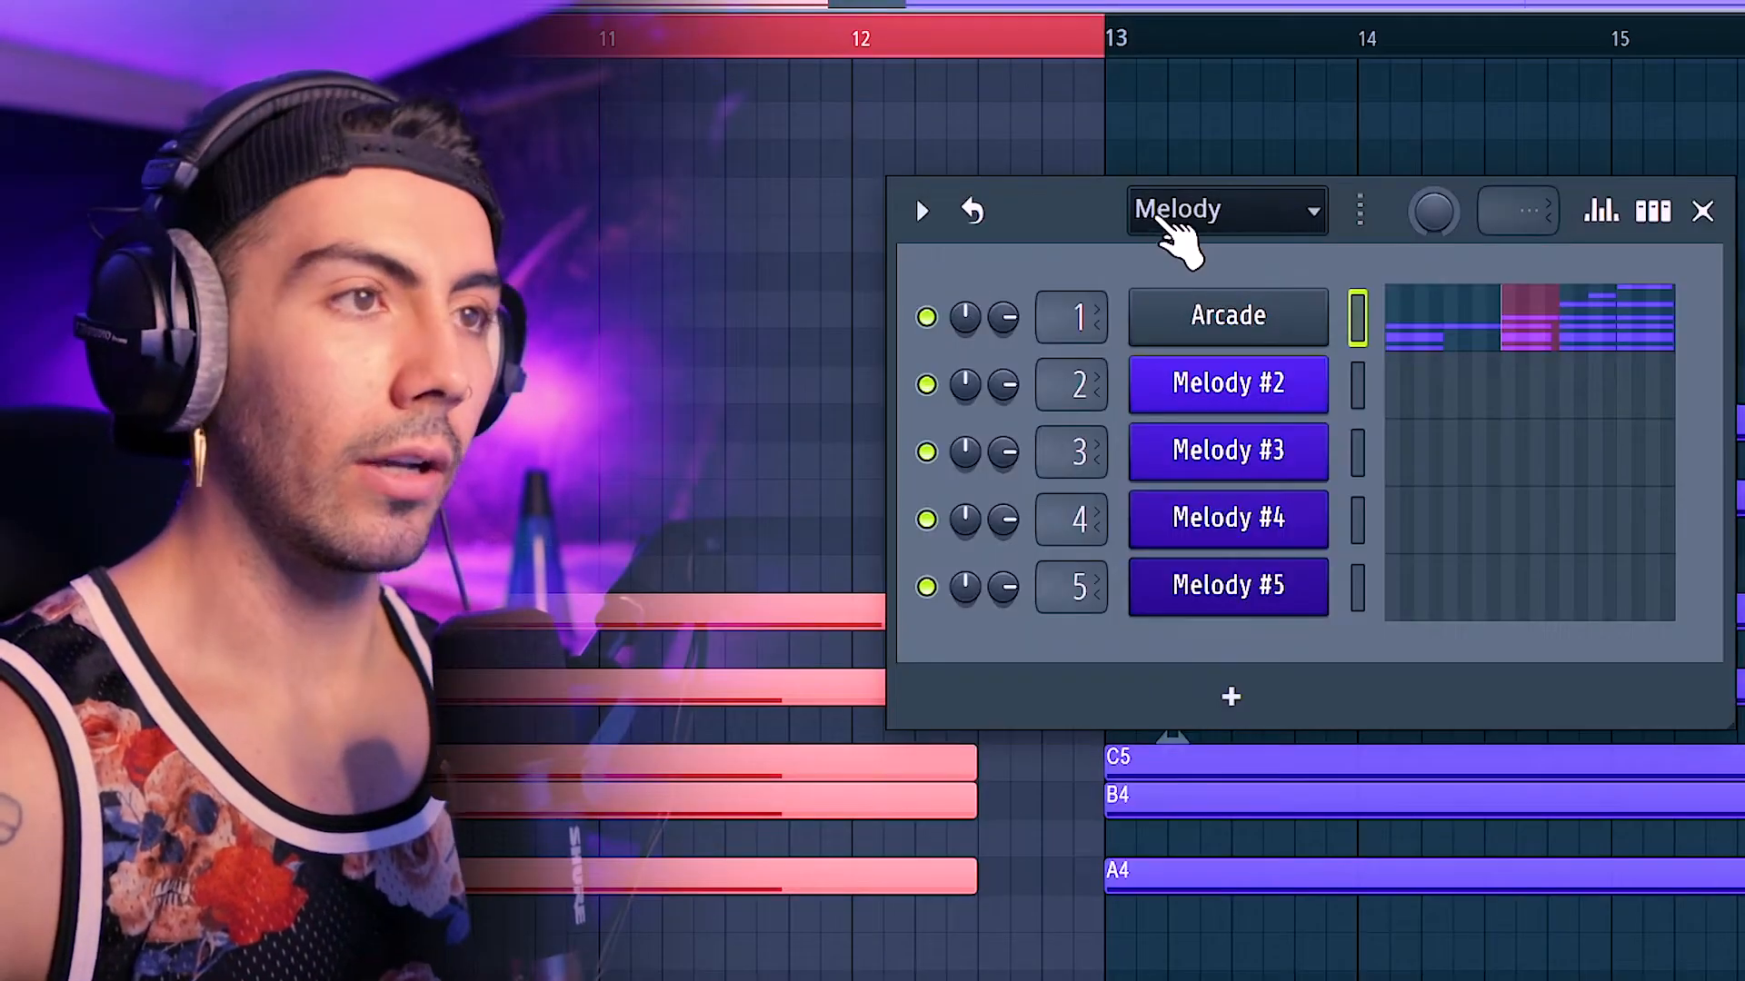
Step: Switch the channel rack from the Melody group to the Drums group
click(1172, 217)
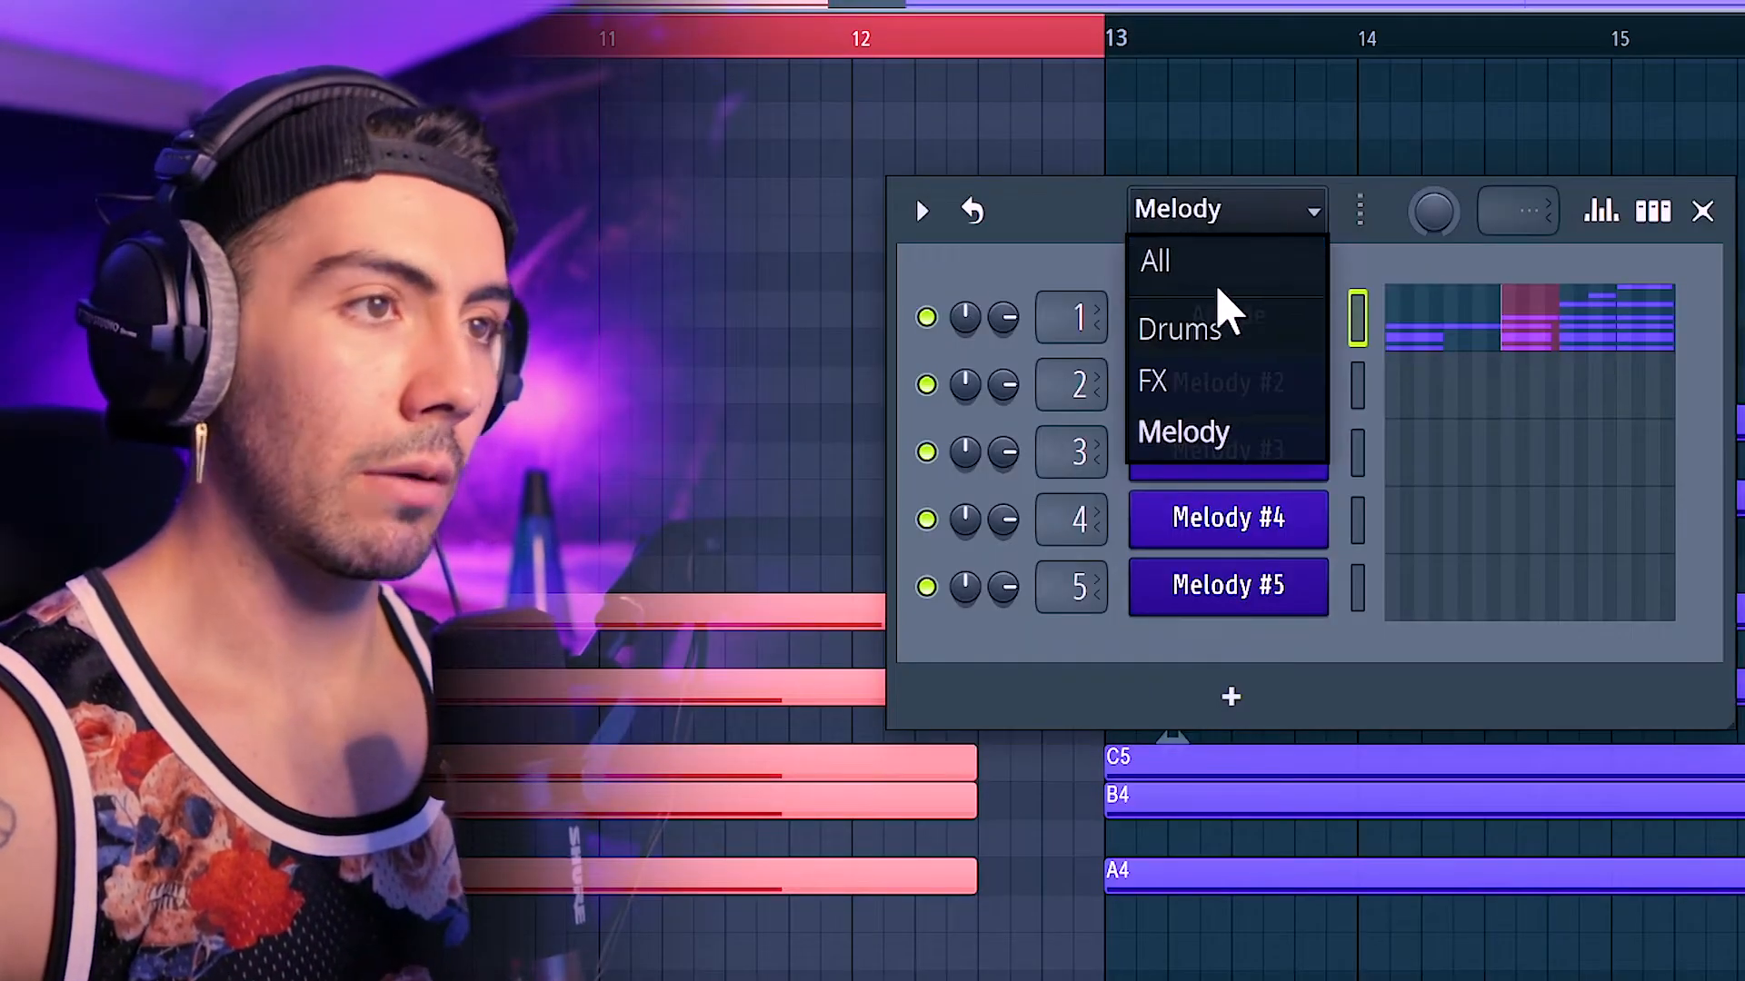
click(1220, 341)
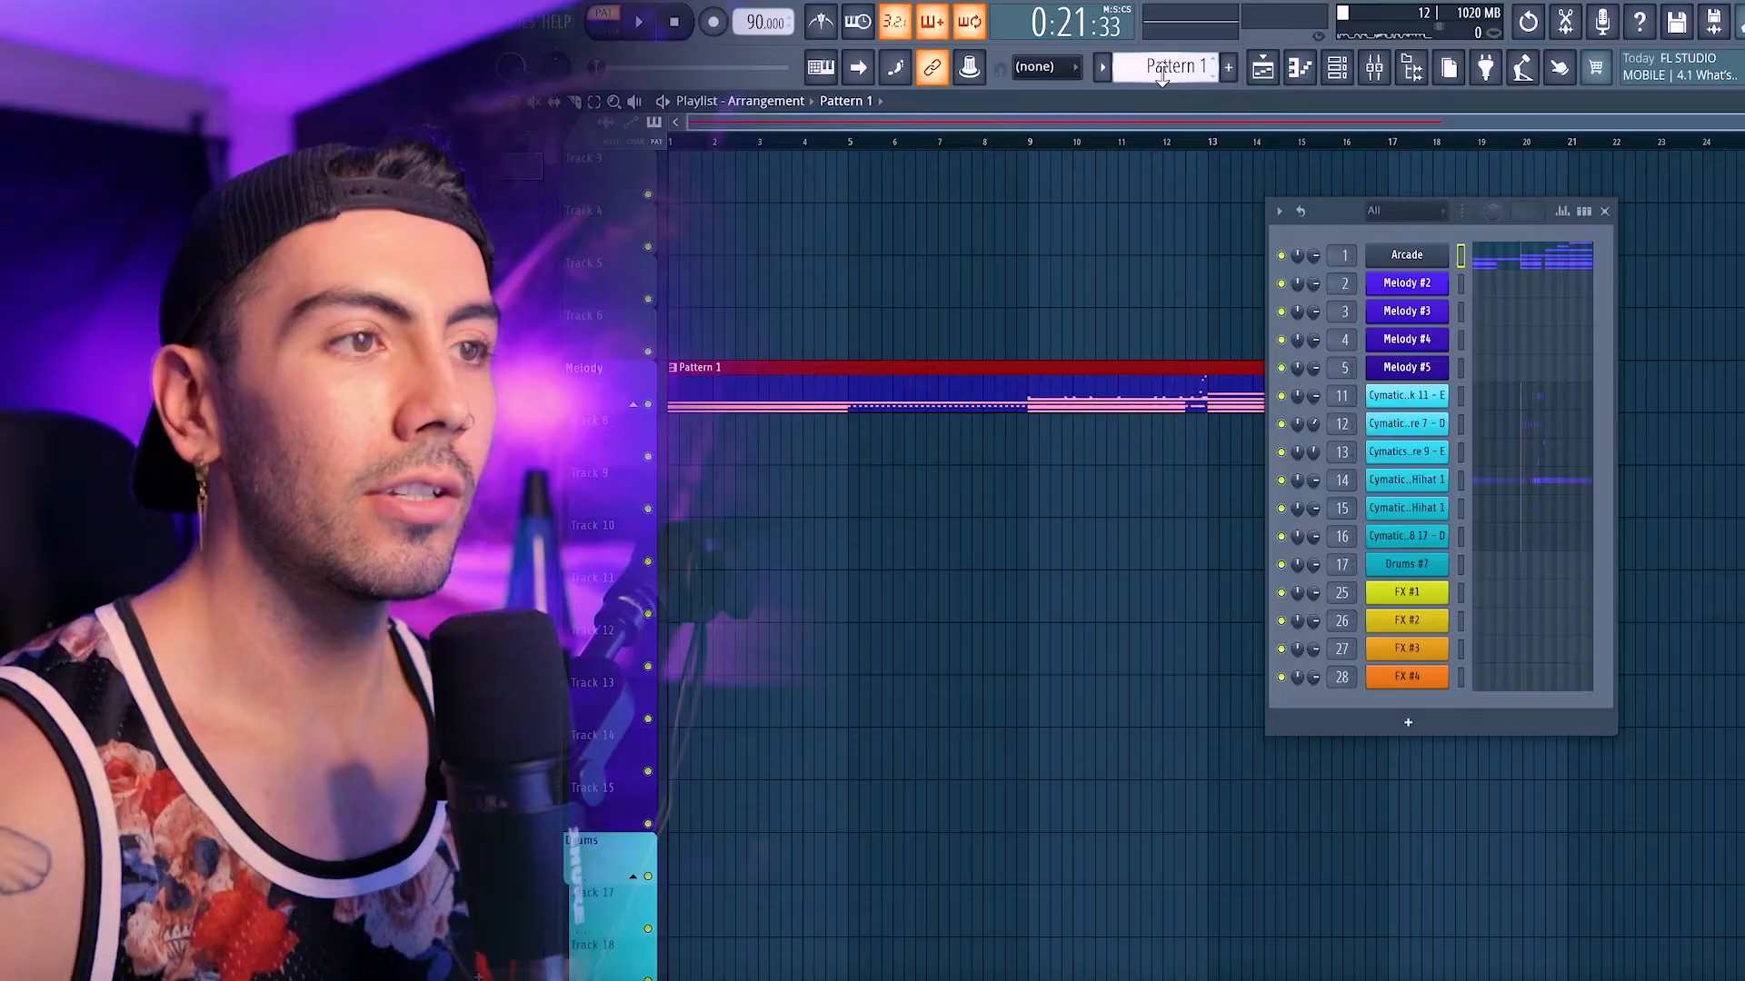
Step: Split Pattern 1 by channel so each instrument gets its own pattern clip
click(1174, 66)
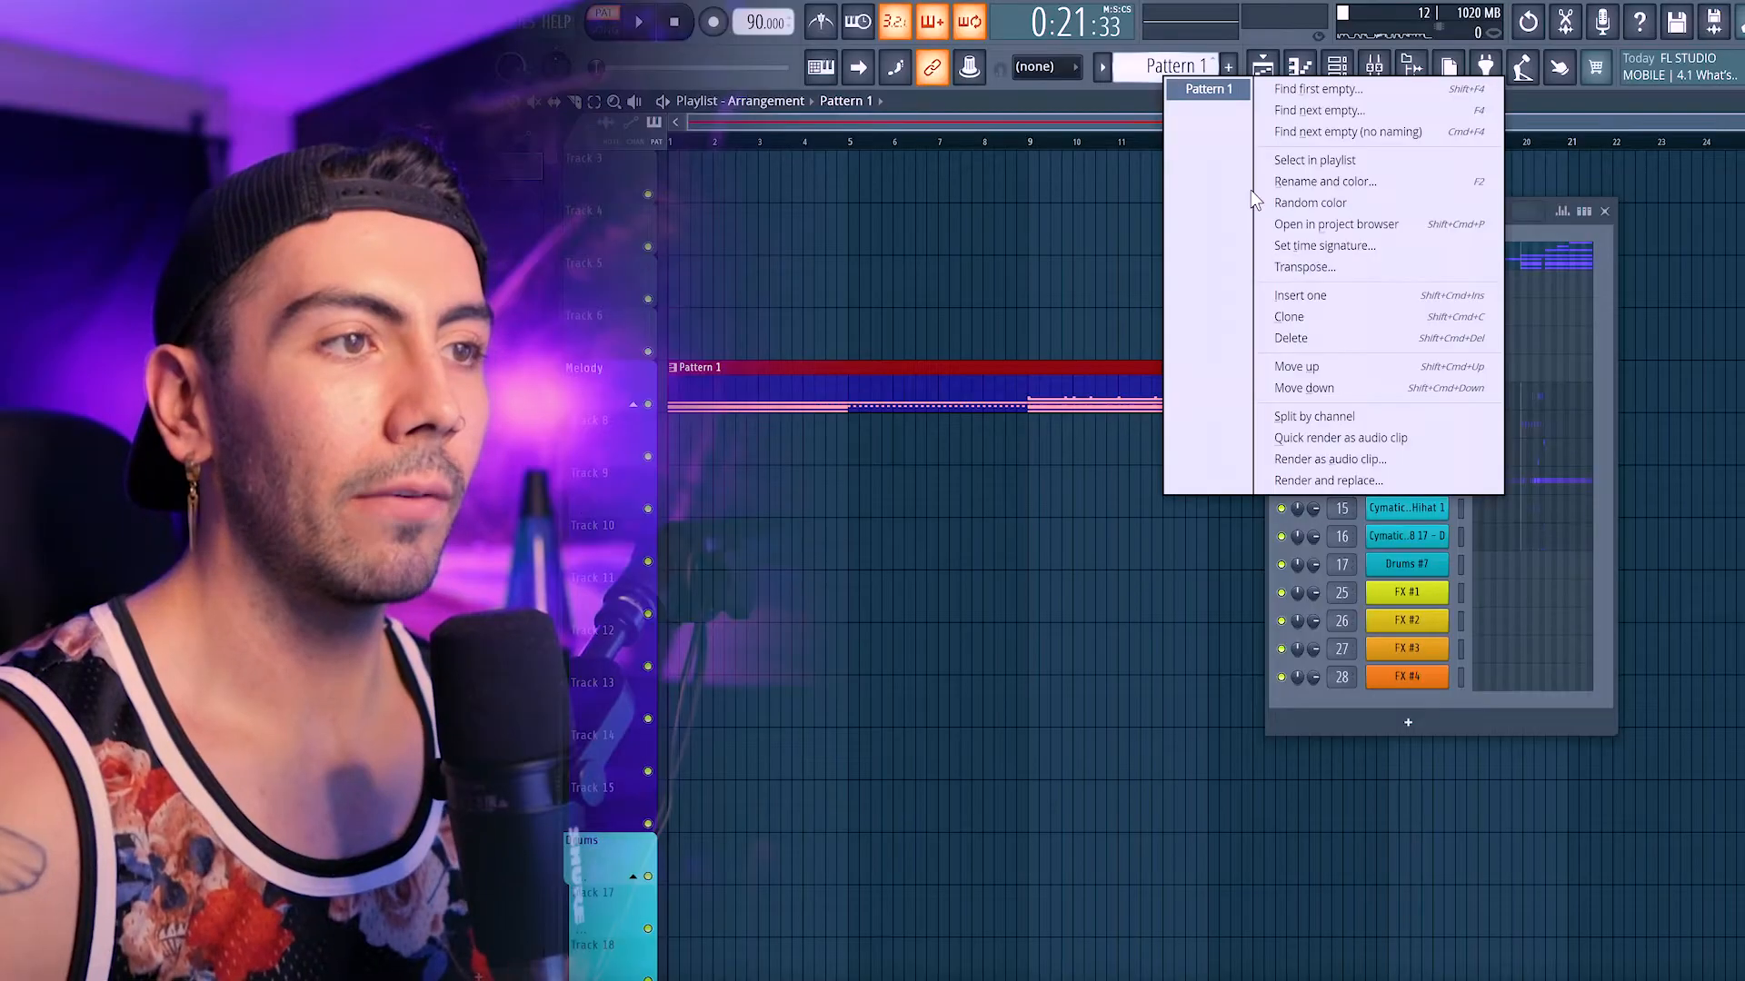
click(1308, 415)
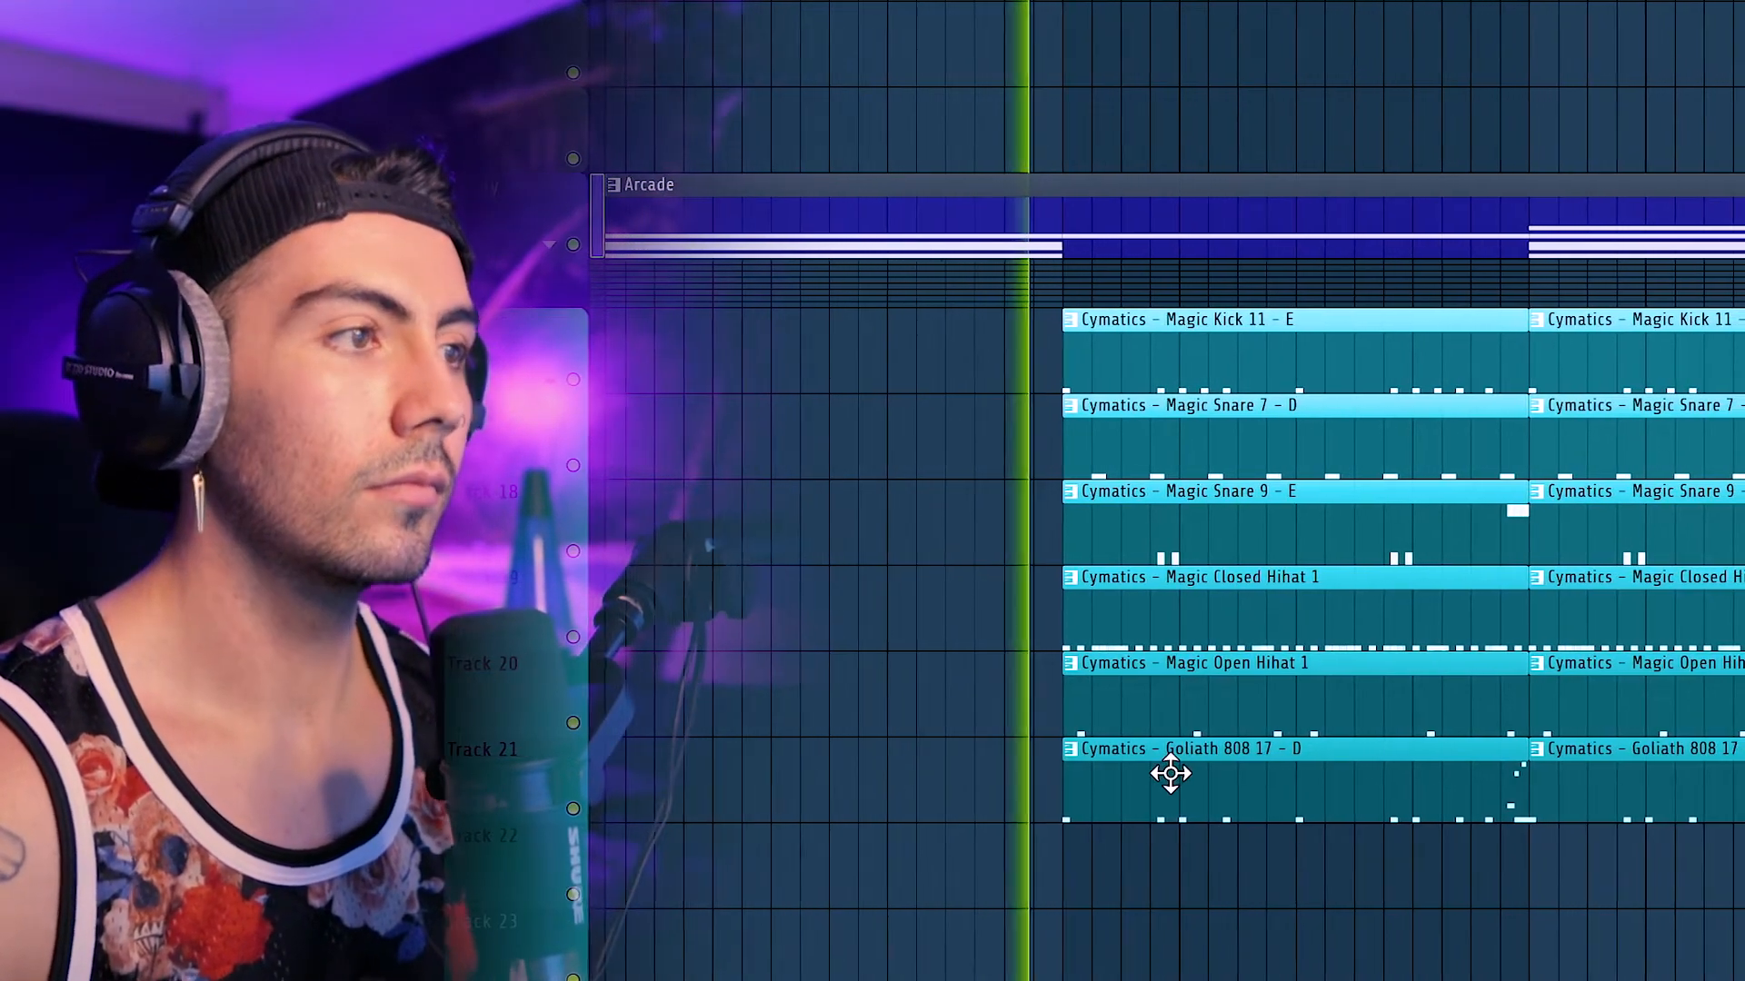
Step: Undo the last clip removals in the second drum section, and shorten the first section's Closed Hihat and Open Hihat clips before the section ends
scroll(1483, 925, up, 1)
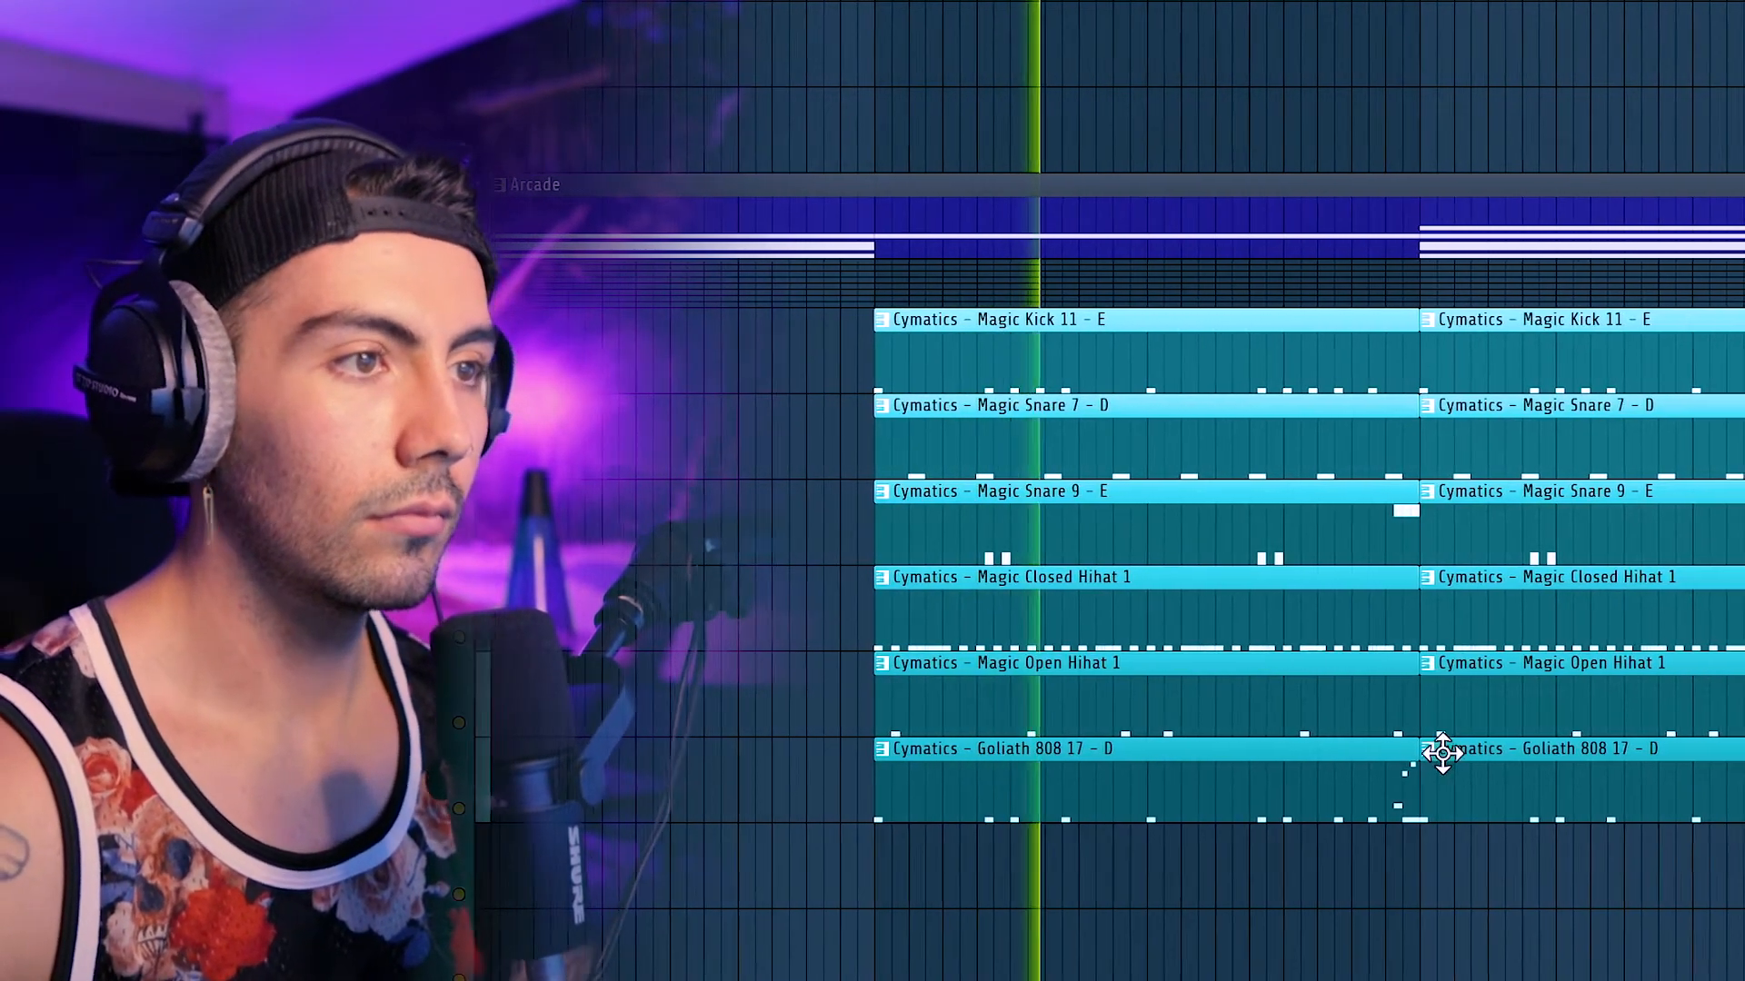
key(space)
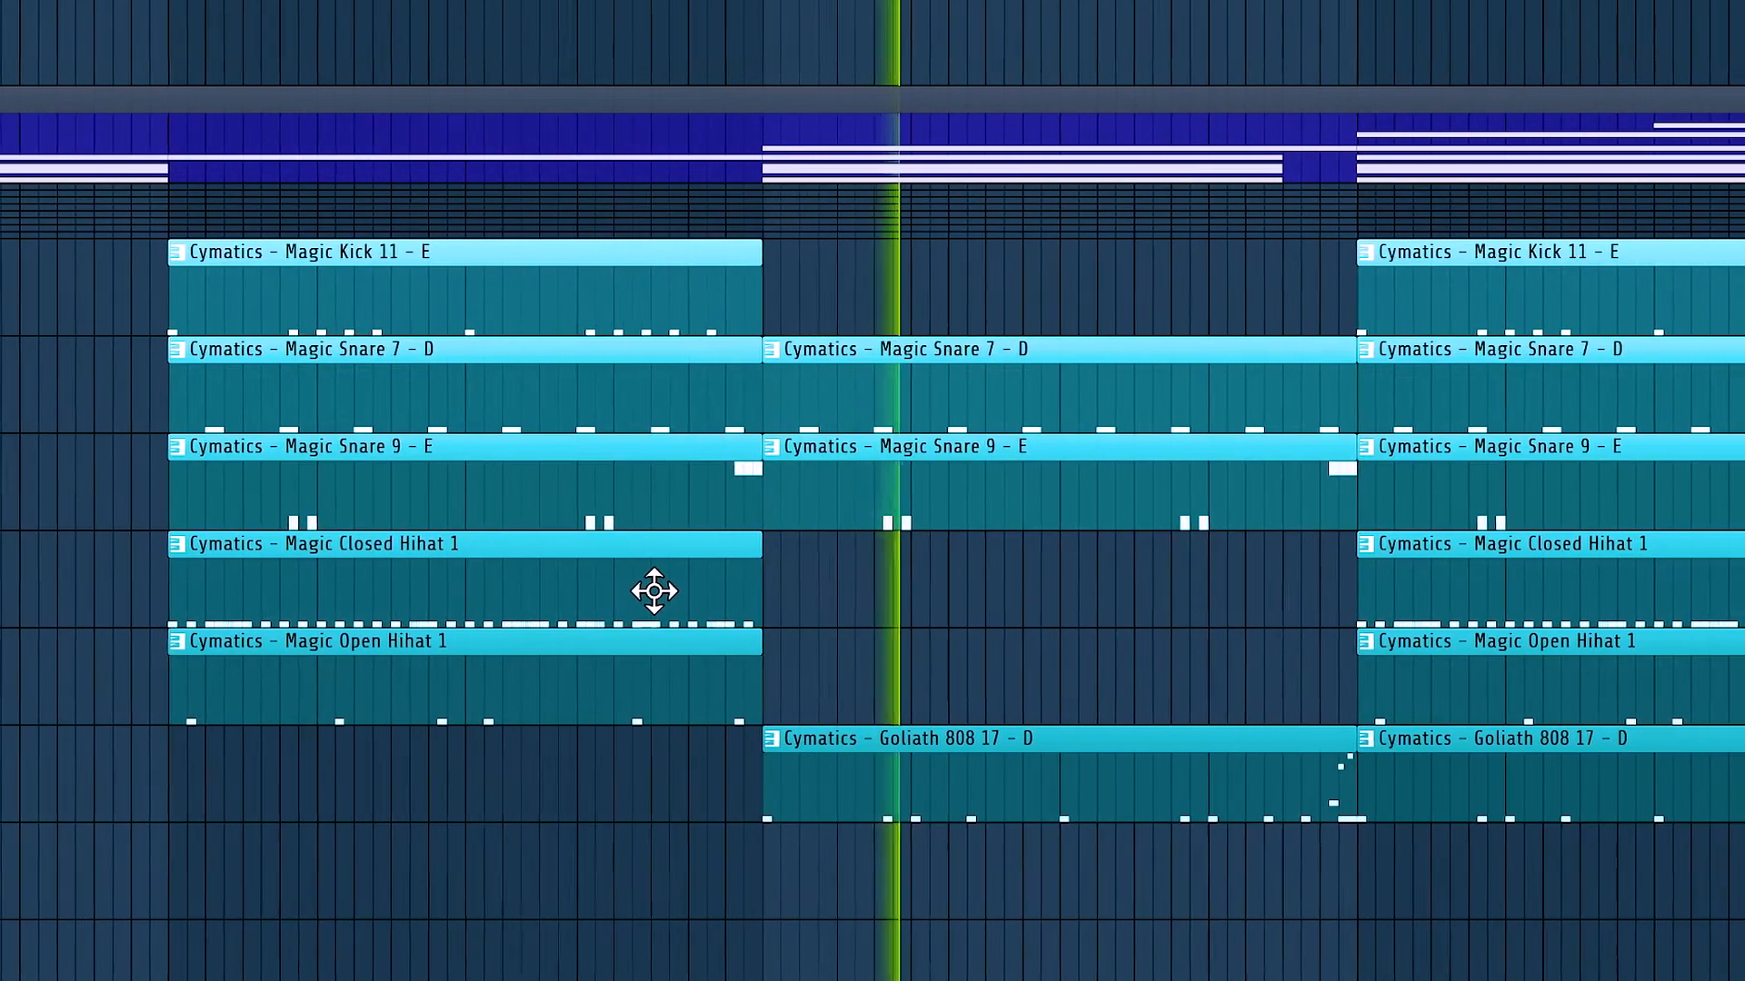
key(ctrl+z)
drag(616, 596, 1106, 596)
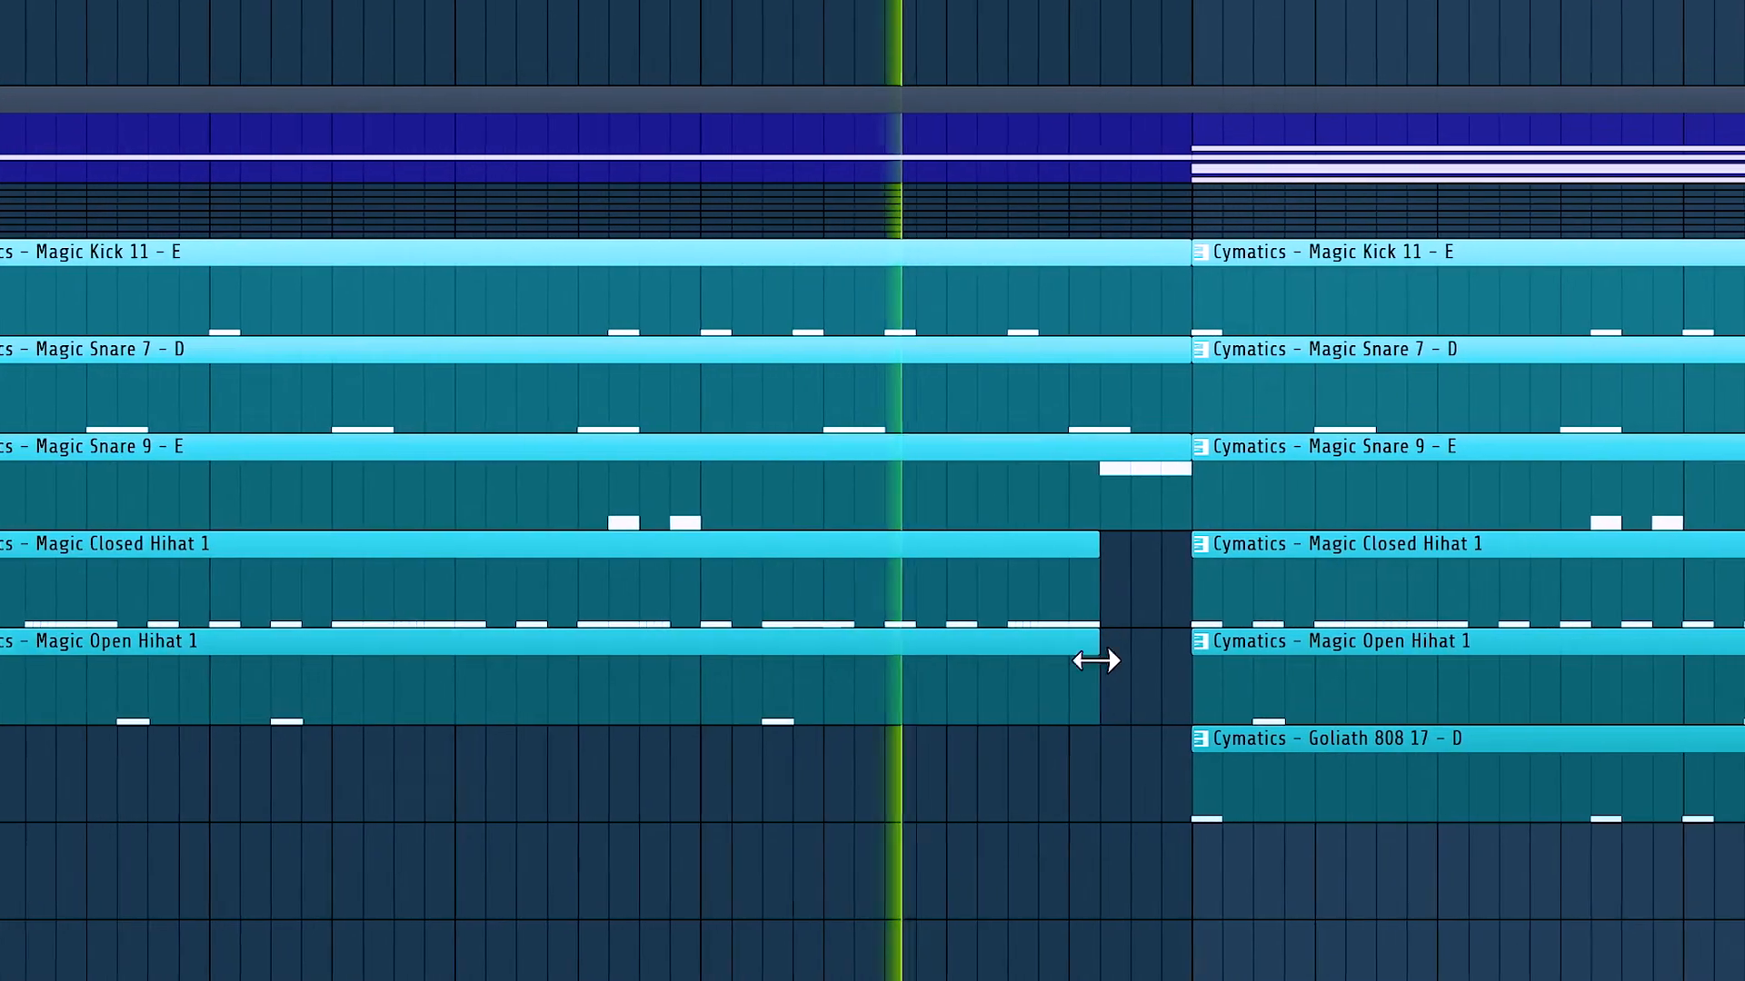
scroll(1104, 783, down, 6)
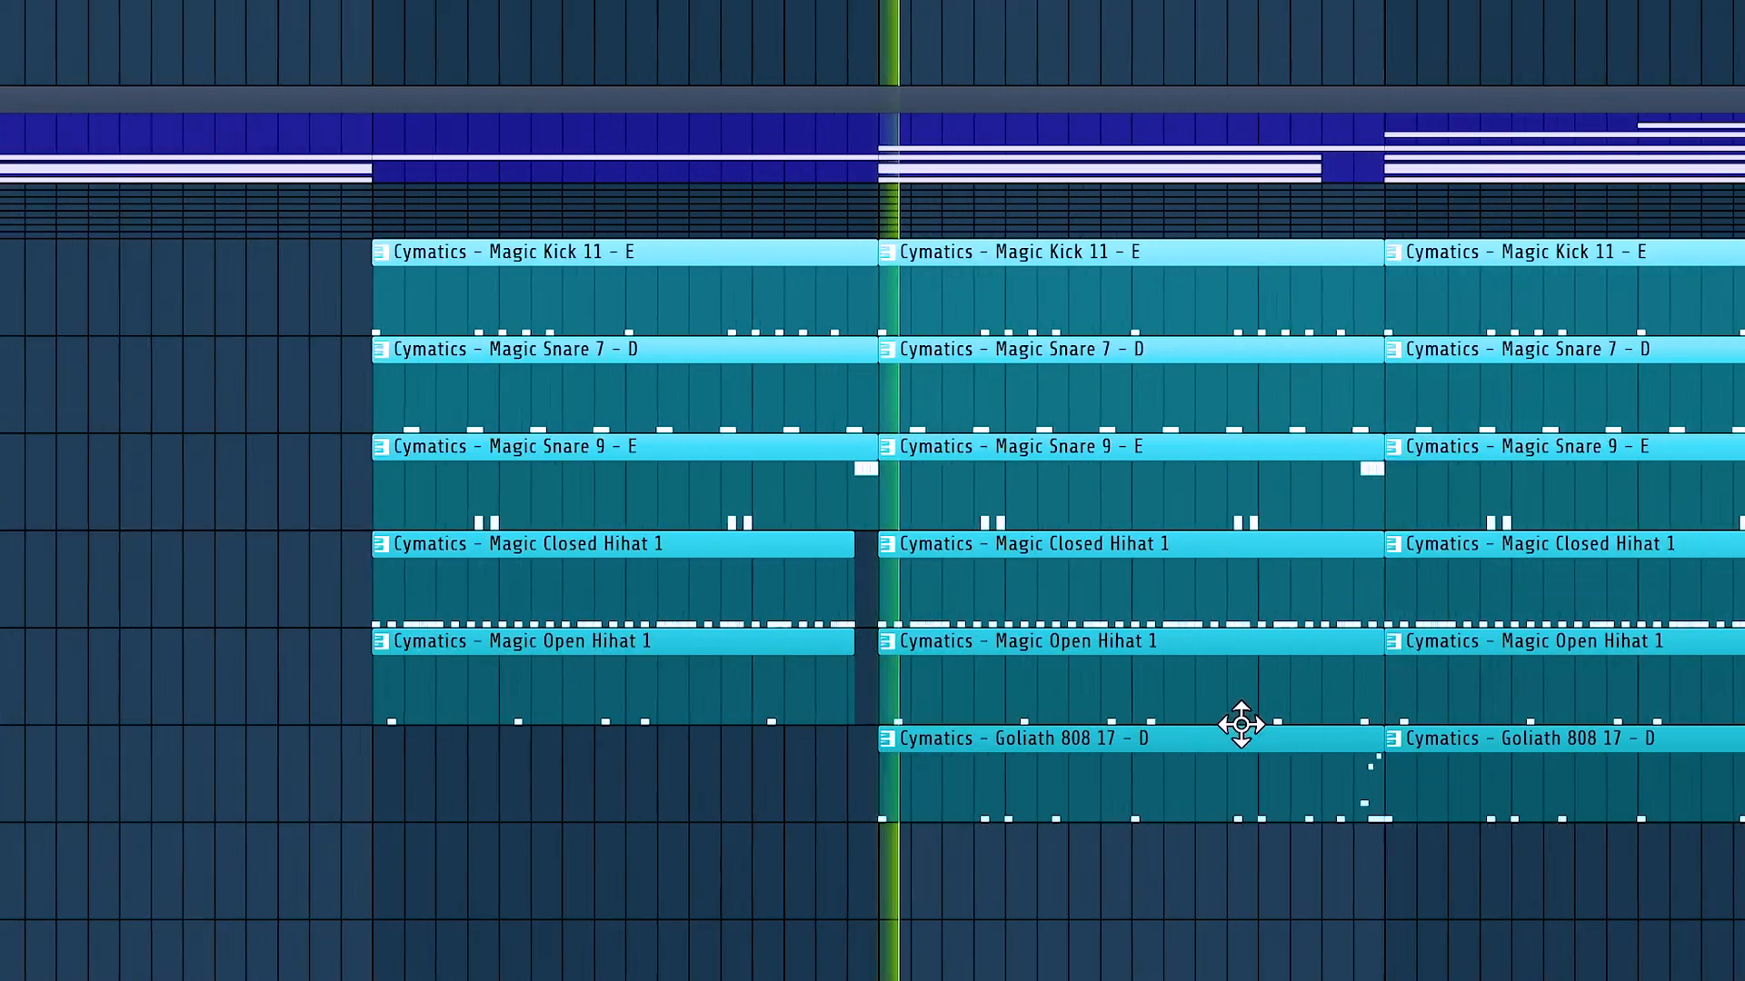
scroll(1168, 963, up, 3)
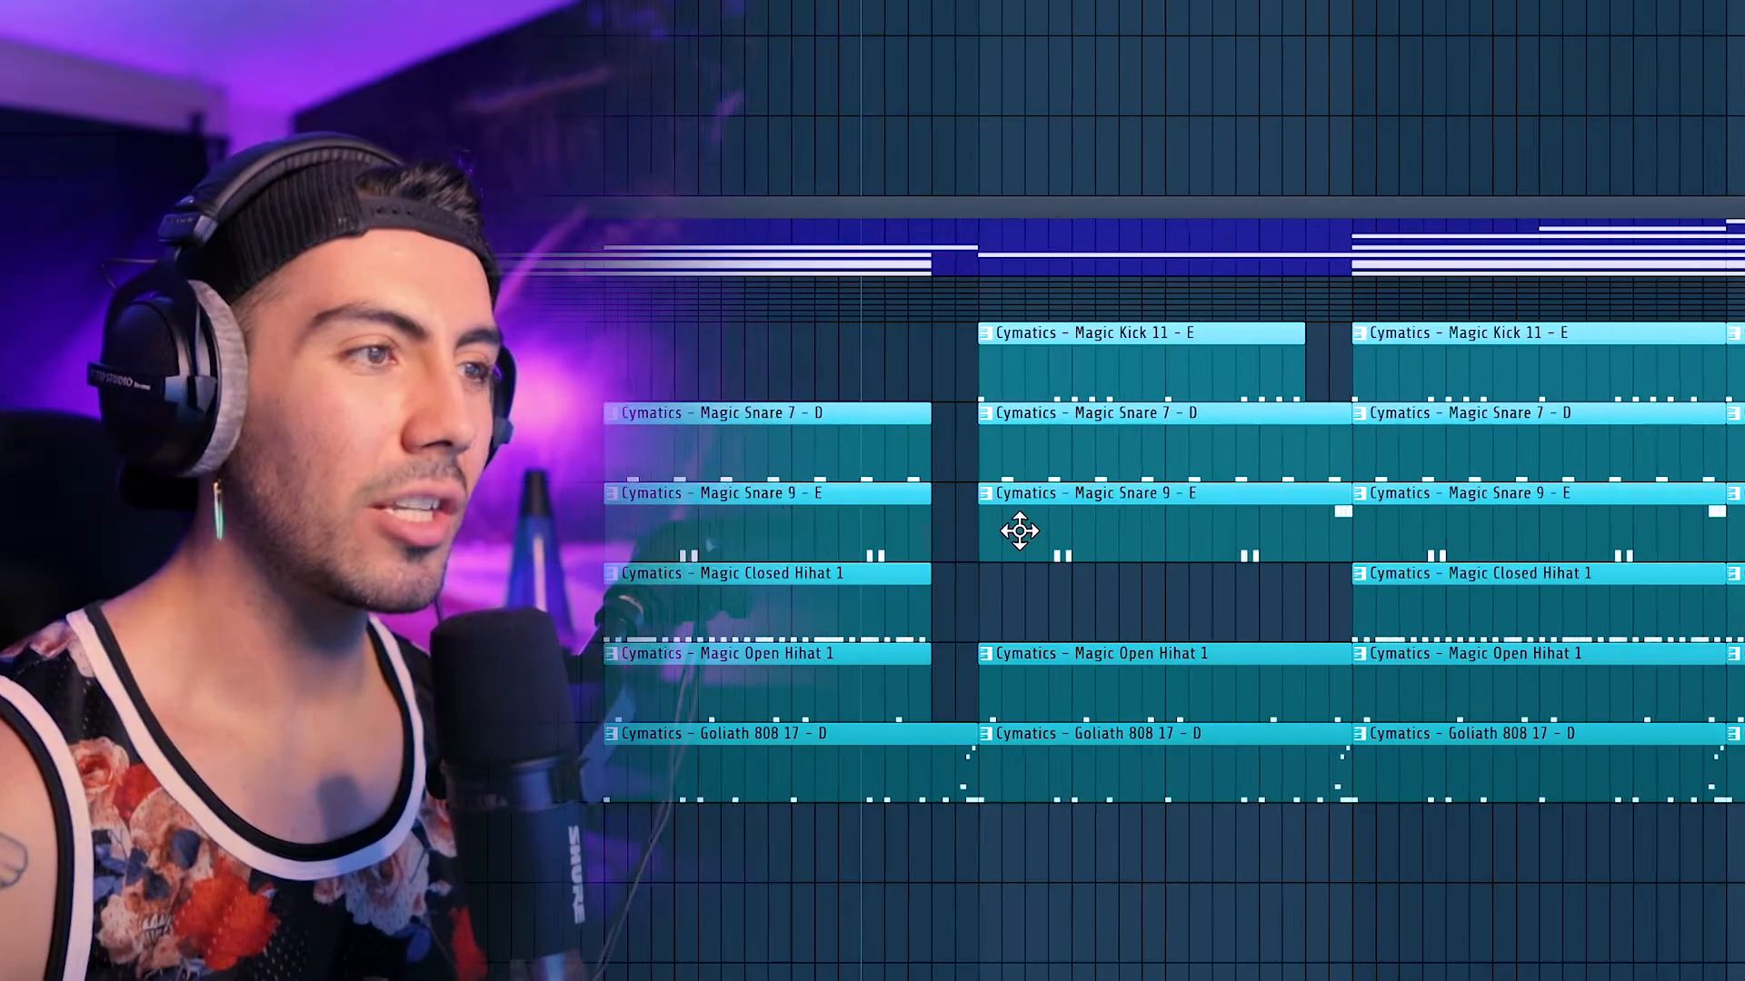
Step: Copy the Magic Kick 11 clip into the kick-less drum section at bar 17 and trim it so it enters late and ends with the snares
scroll(1019, 531, up, 1)
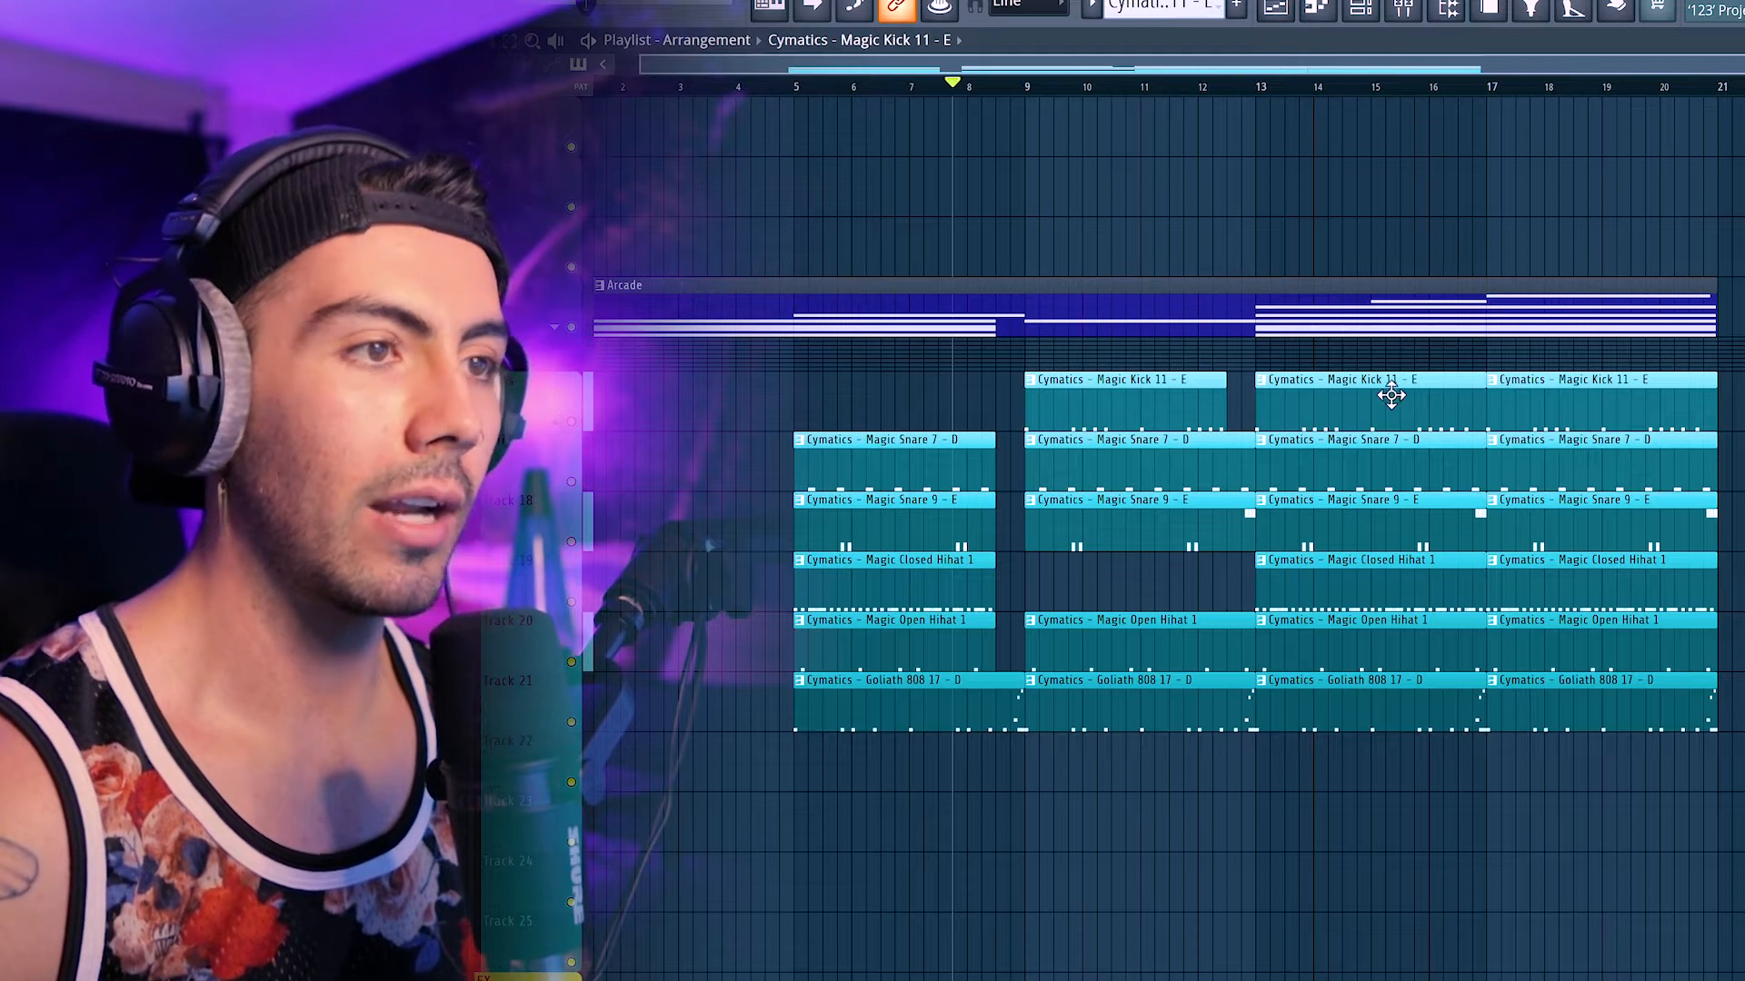
scroll(1071, 157, up, 1)
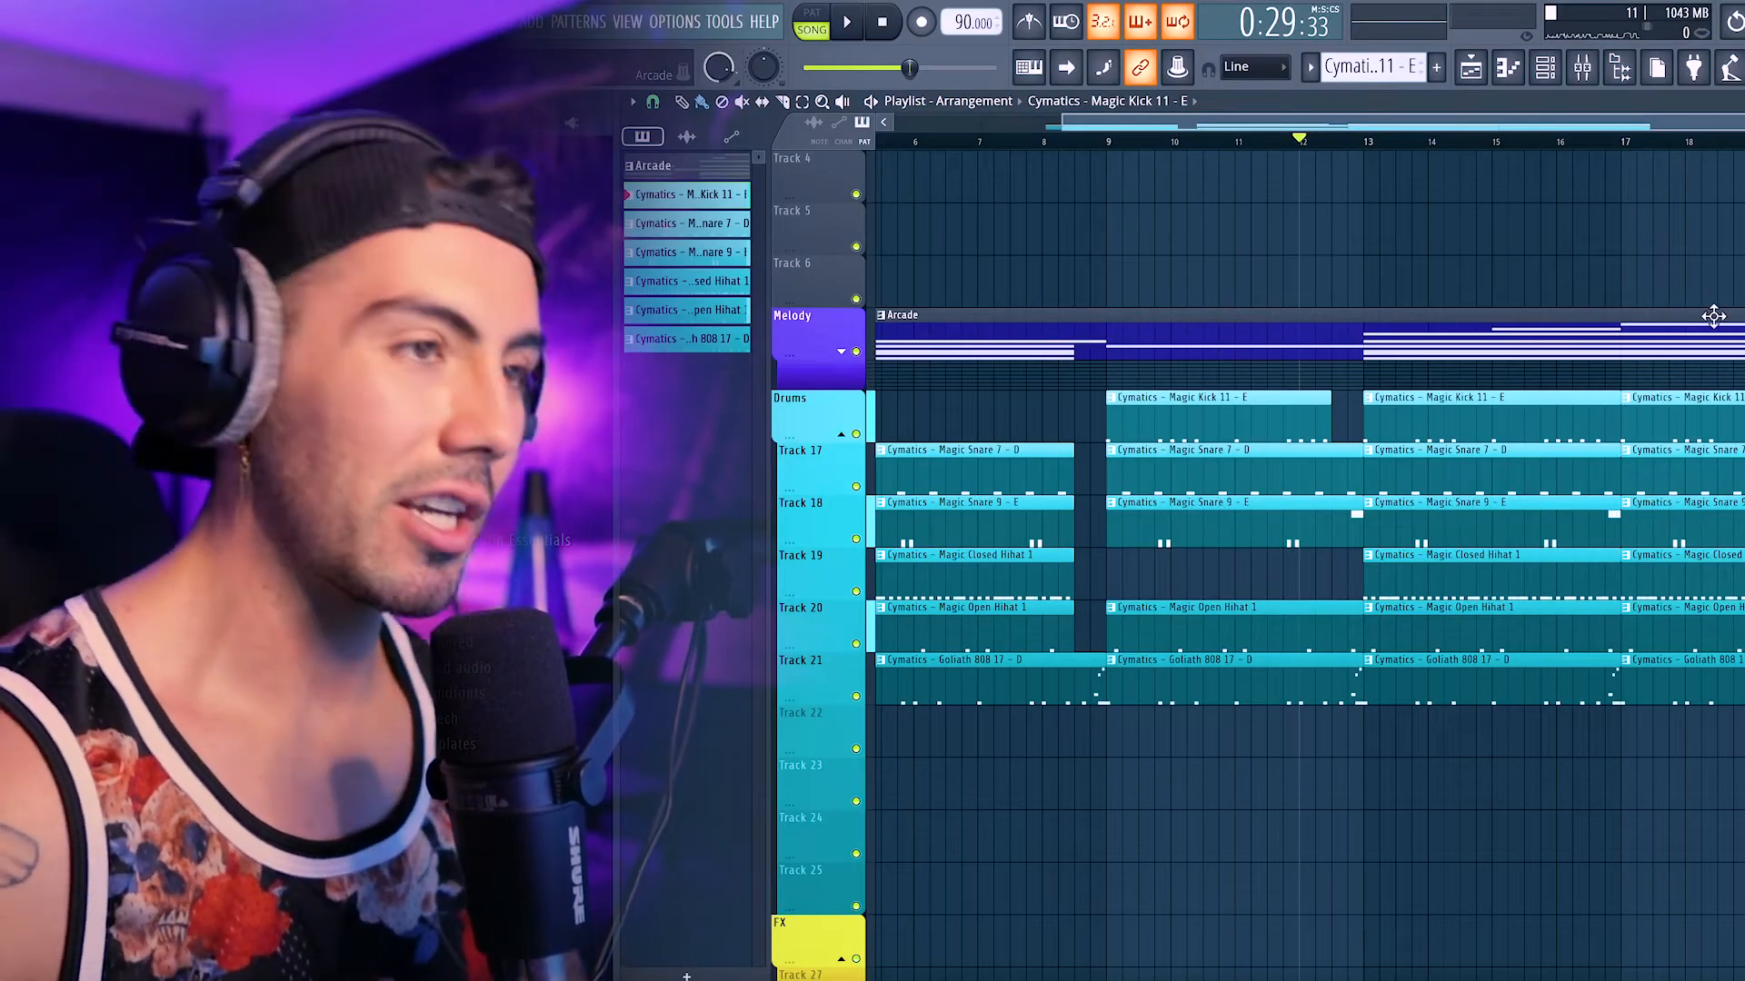
click(1147, 100)
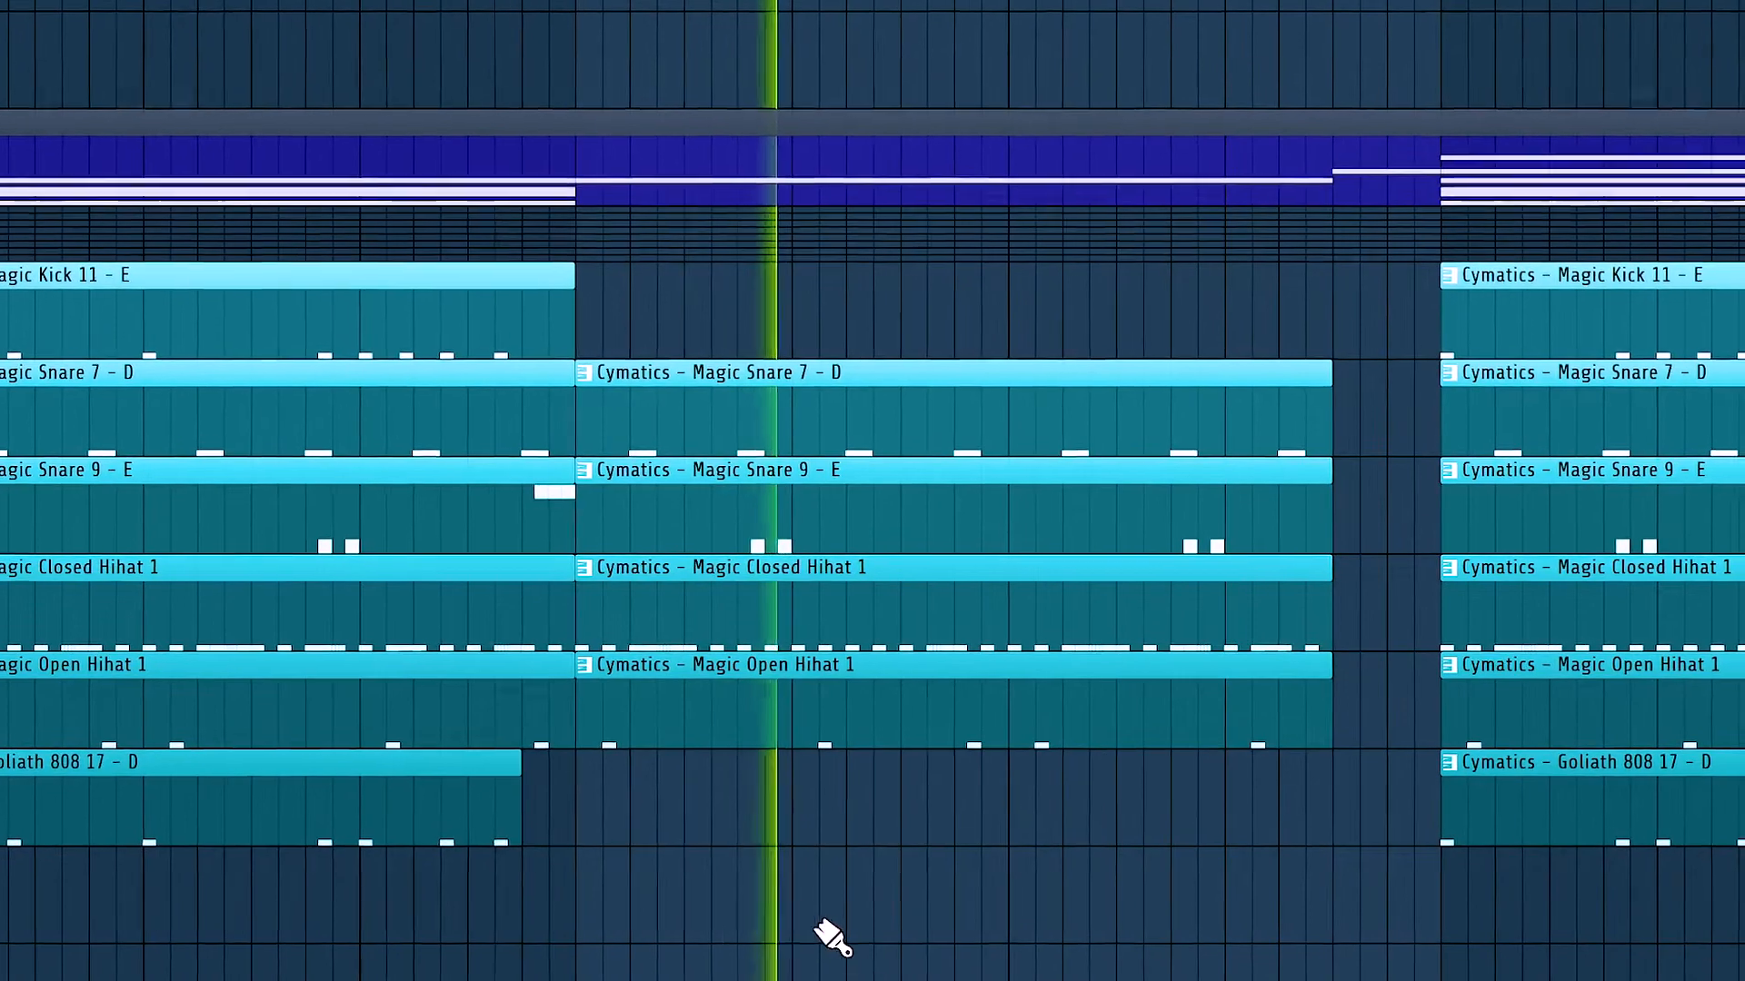
scroll(805, 916, down, 1)
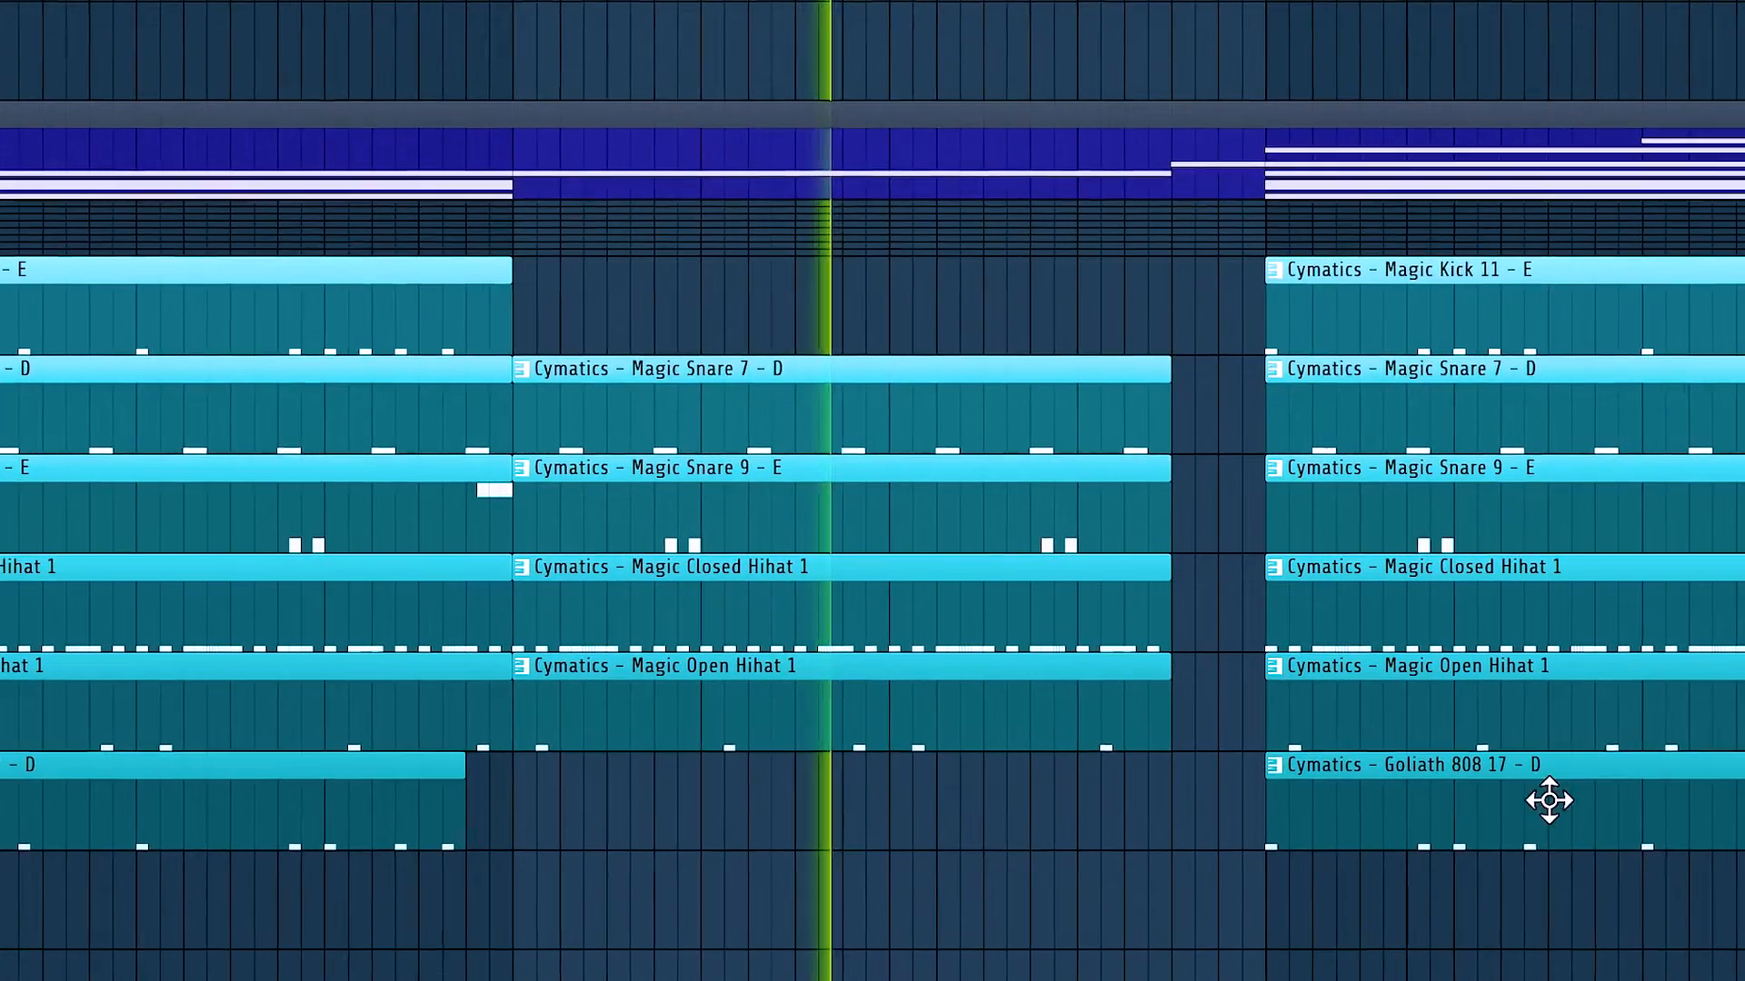
drag(1500, 307, 693, 303)
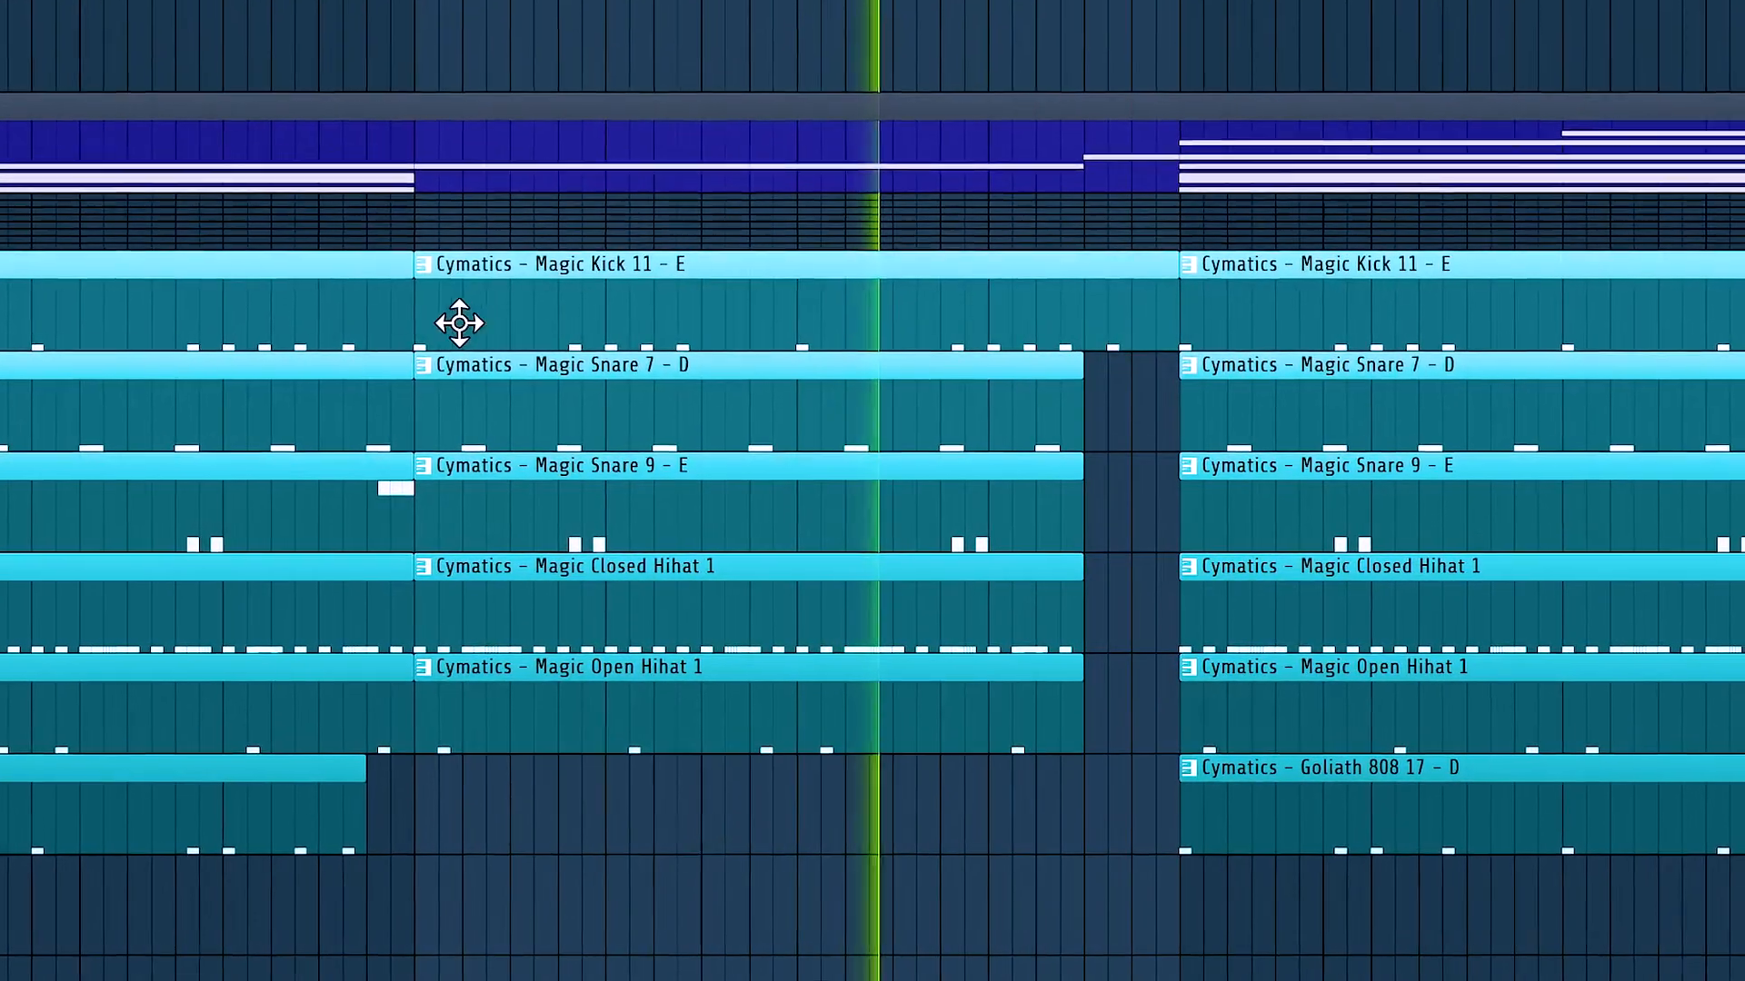
drag(418, 307, 799, 338)
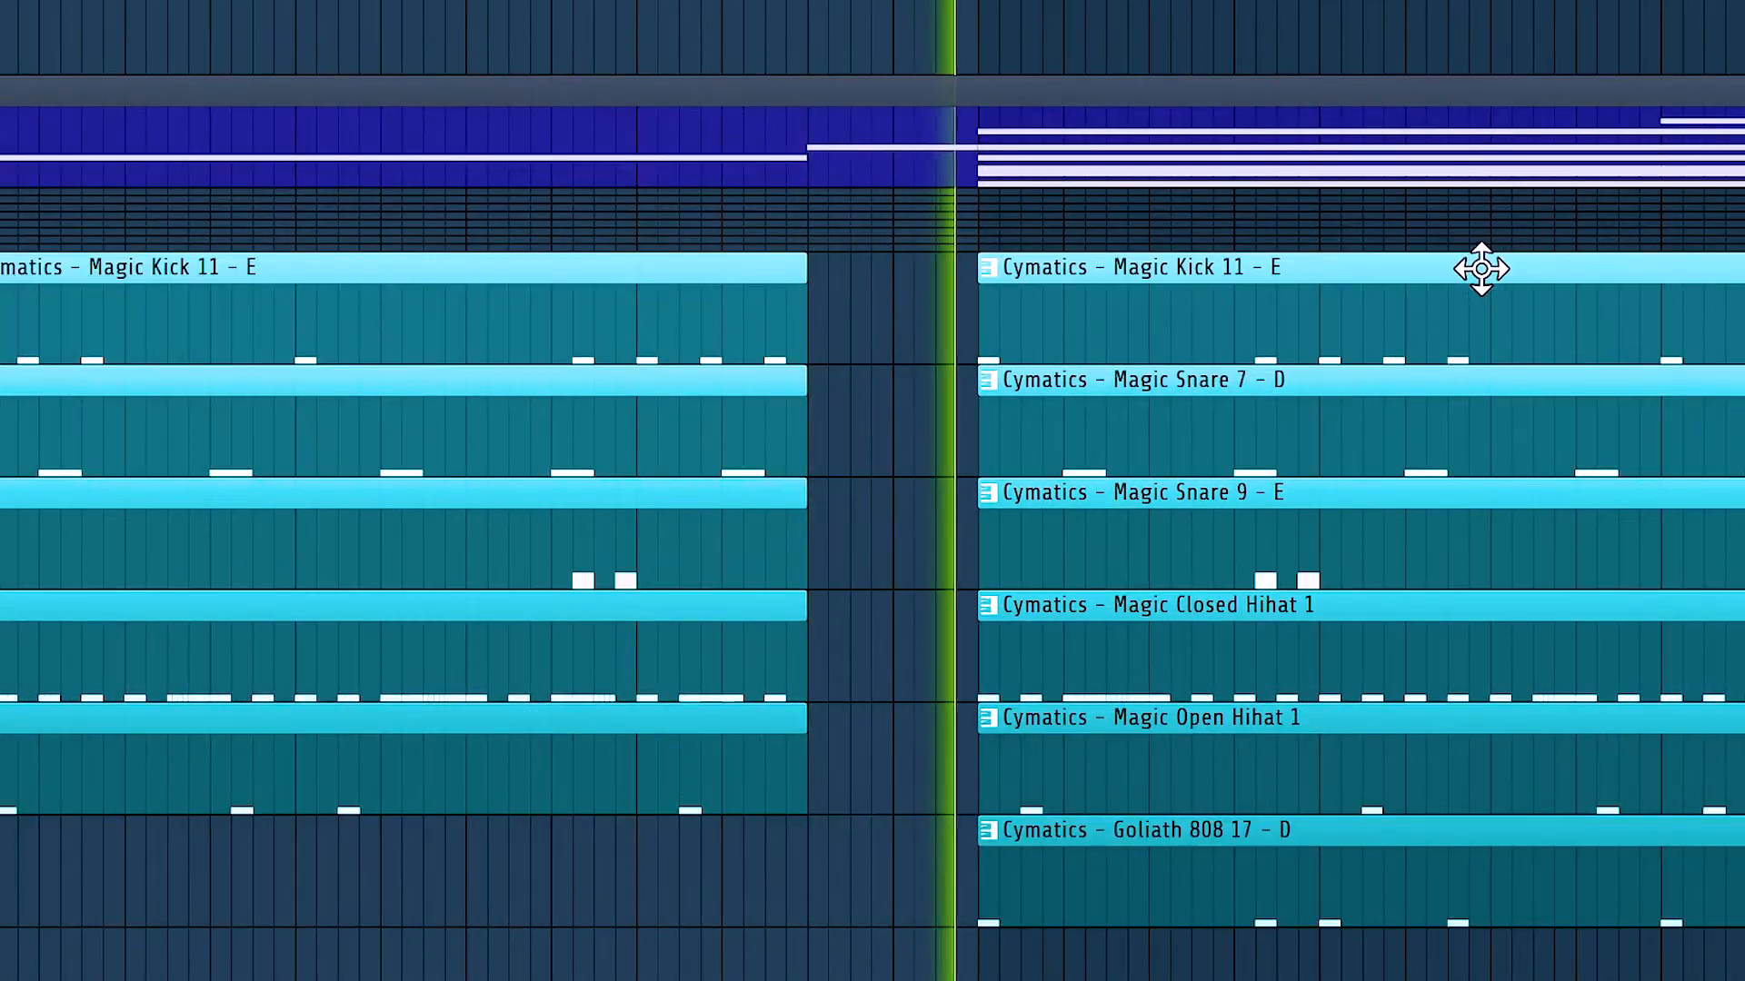
scroll(1620, 585, down, 5)
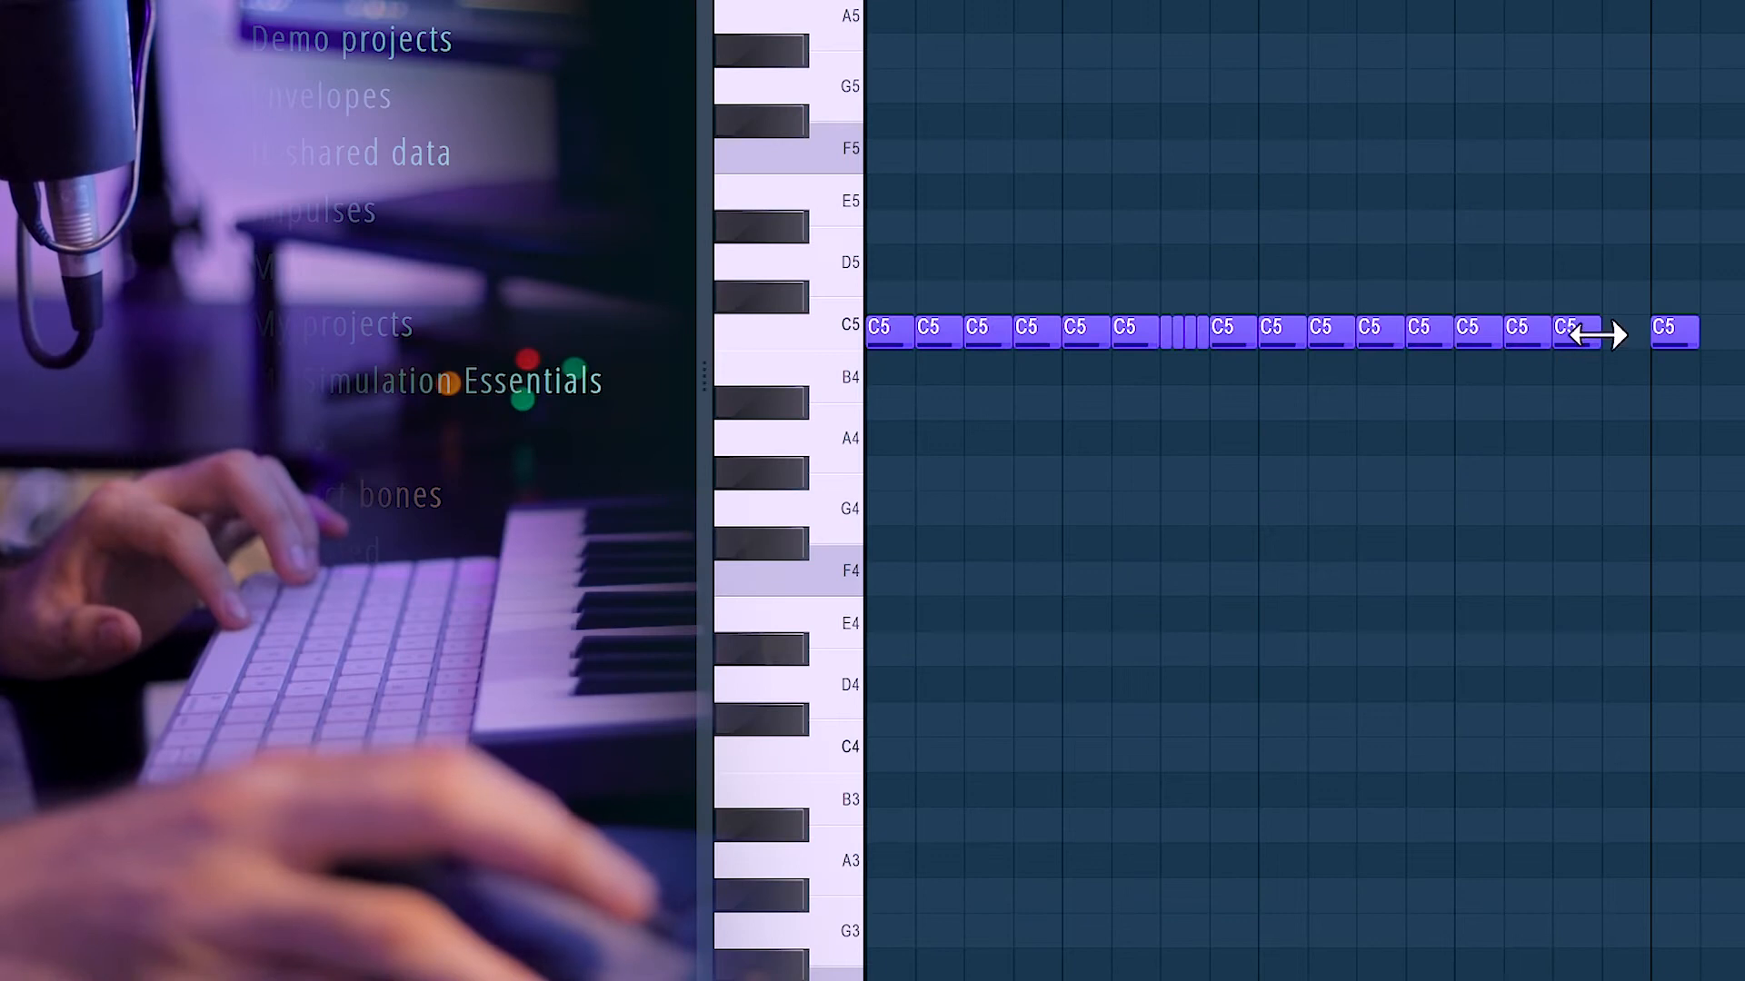
Step: Fill the gaps in the closed hi-hat pattern with additional C5 notes
click(1622, 337)
click(1712, 336)
click(1672, 336)
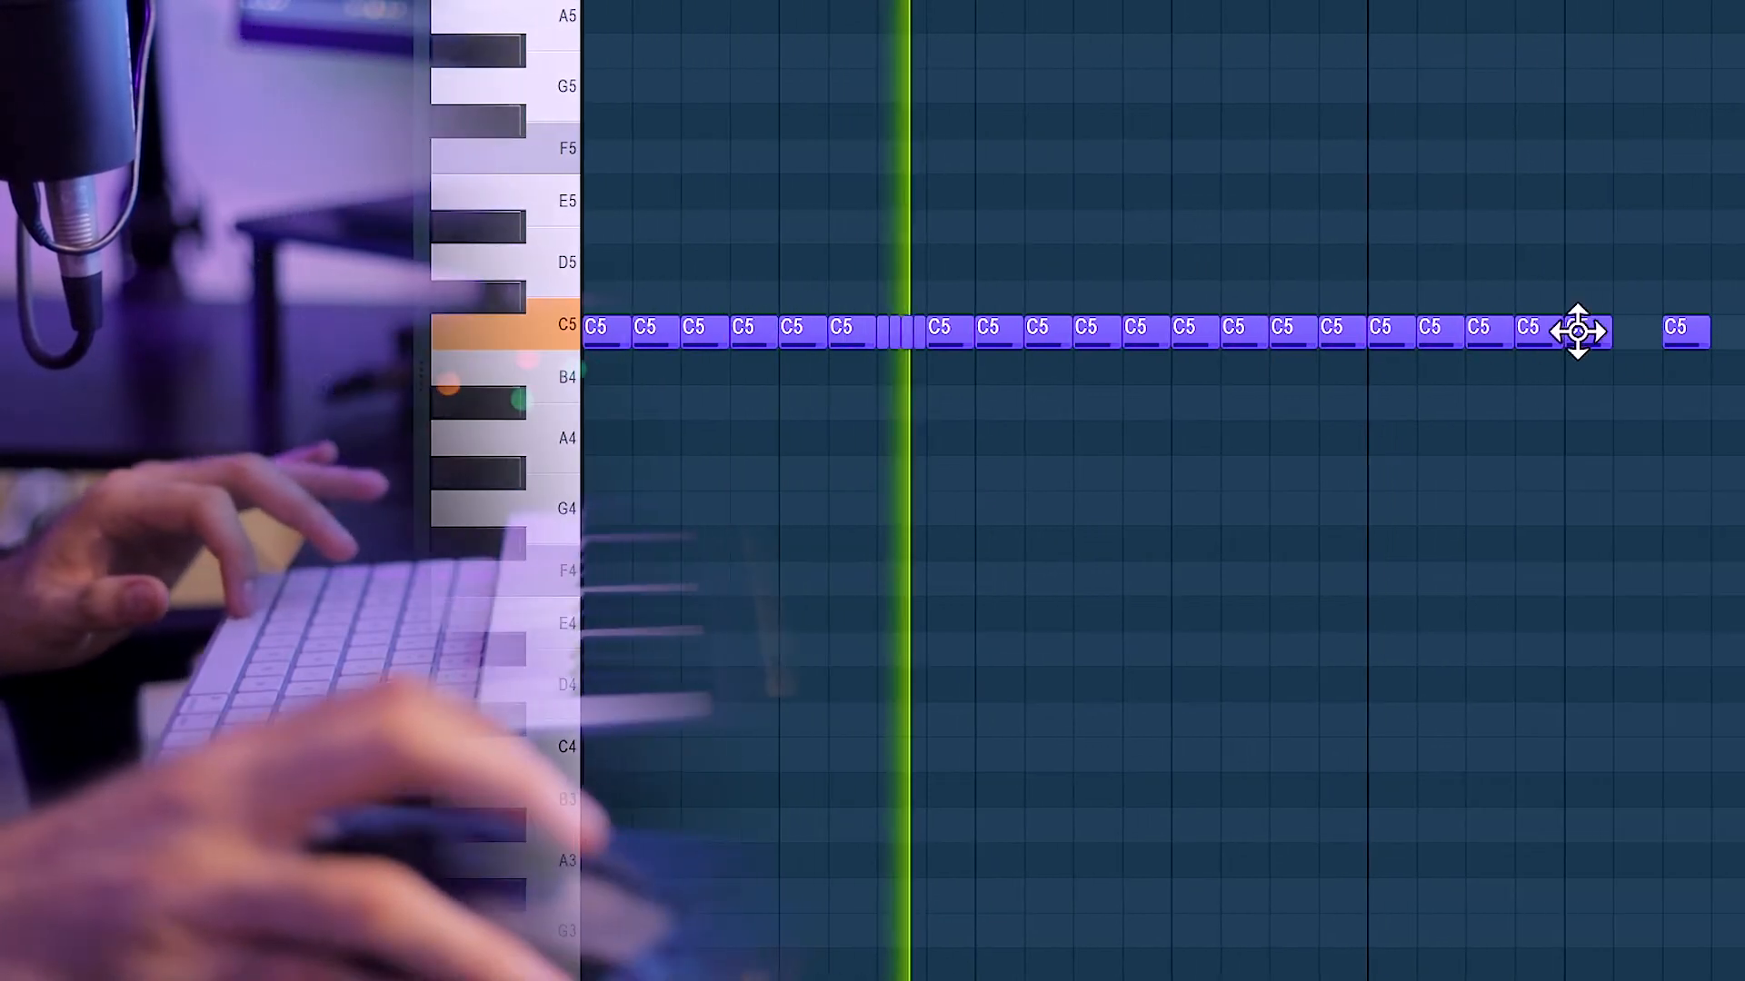
click(1627, 336)
click(1599, 336)
click(1697, 336)
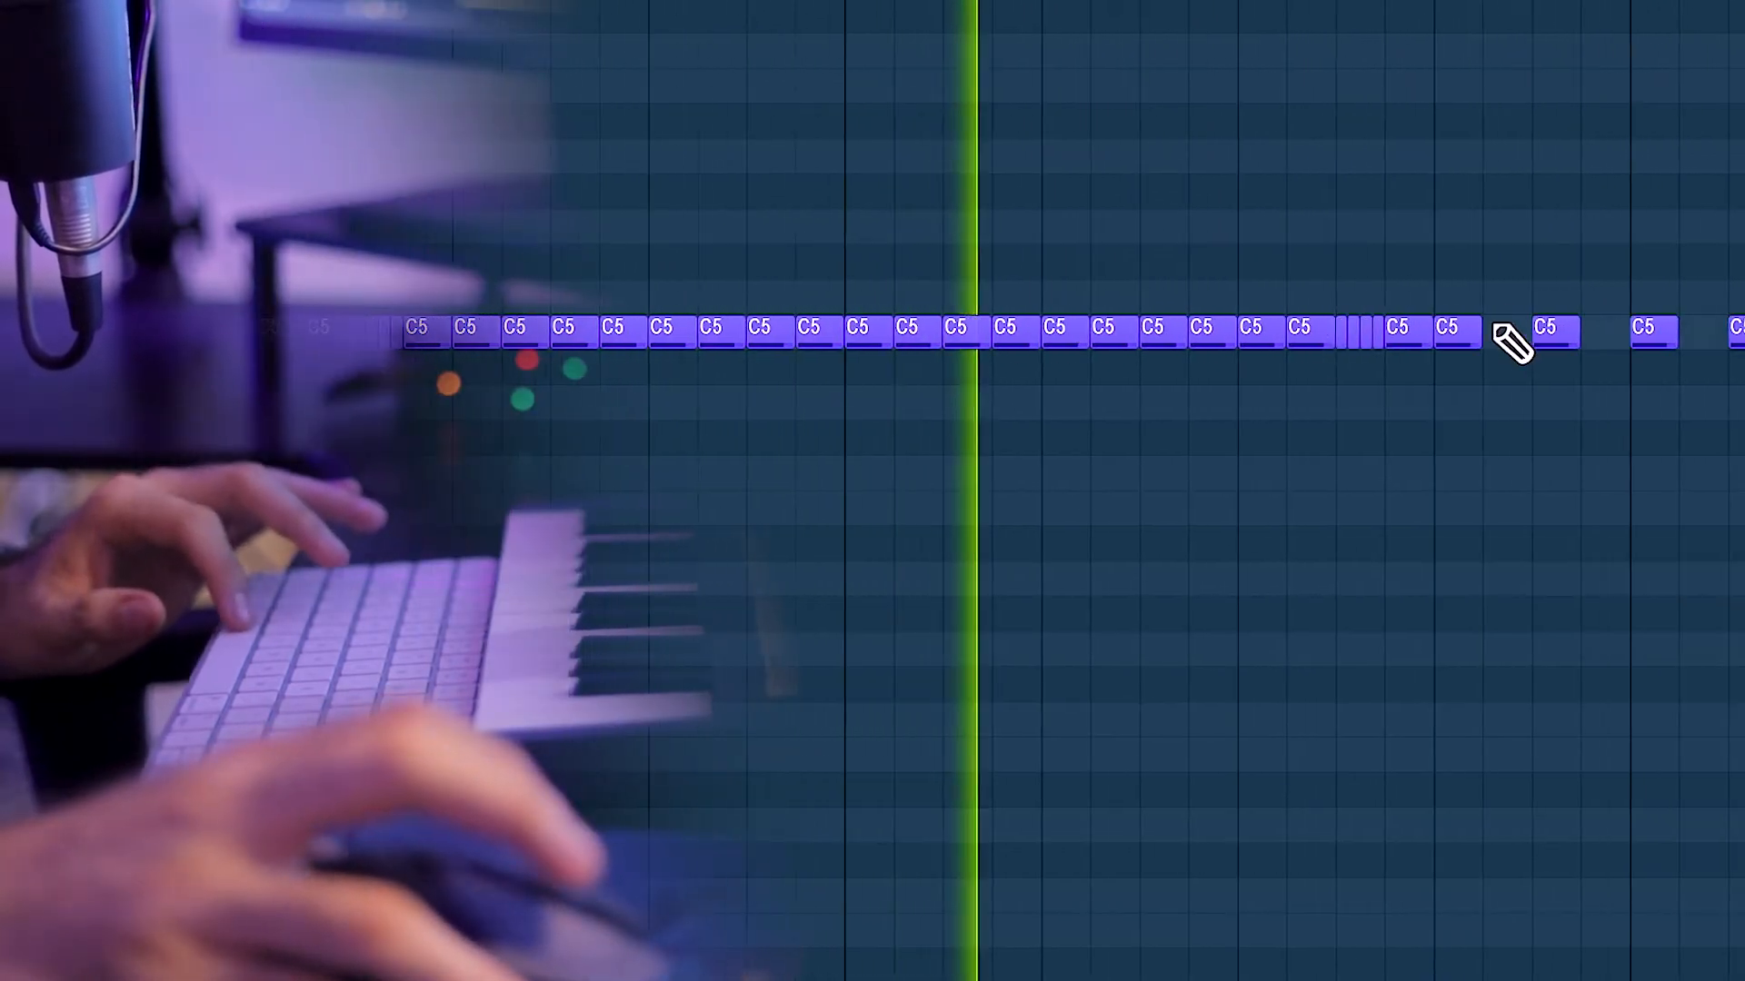
click(1635, 336)
click(1409, 337)
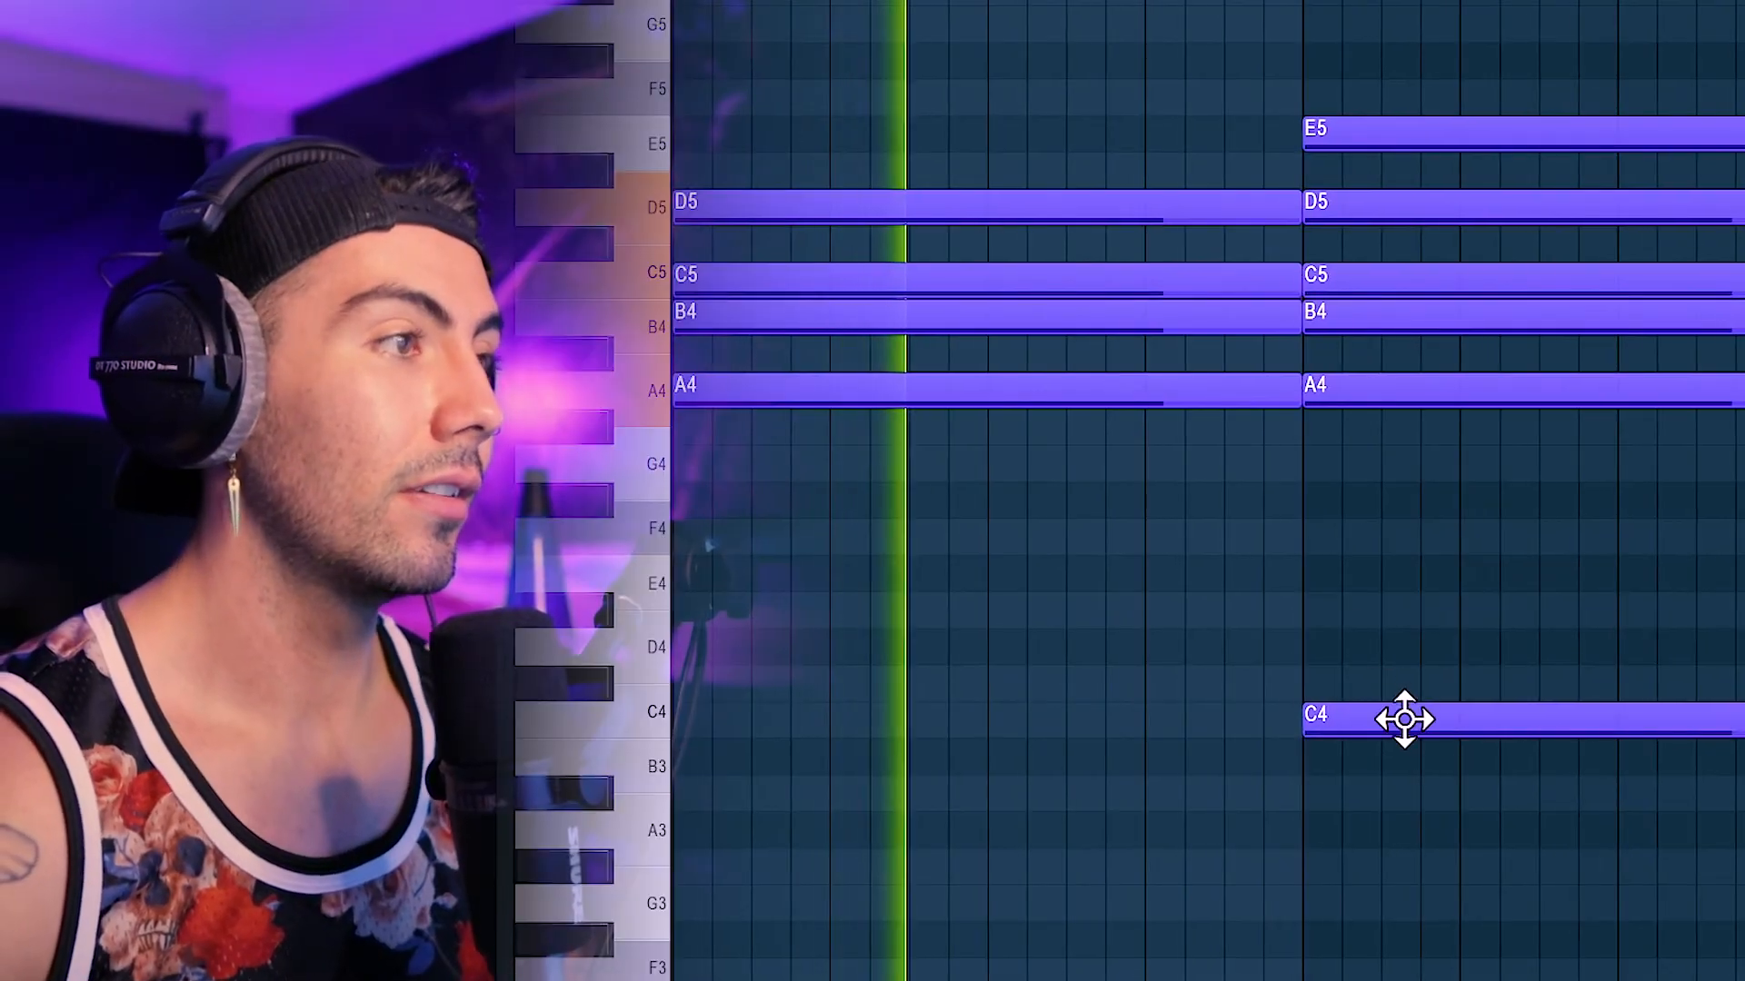
Step: Add a low note ahead of the C4 bass note in the Arcade melody, shorten it, and move it higher and slightly earlier
click(1012, 683)
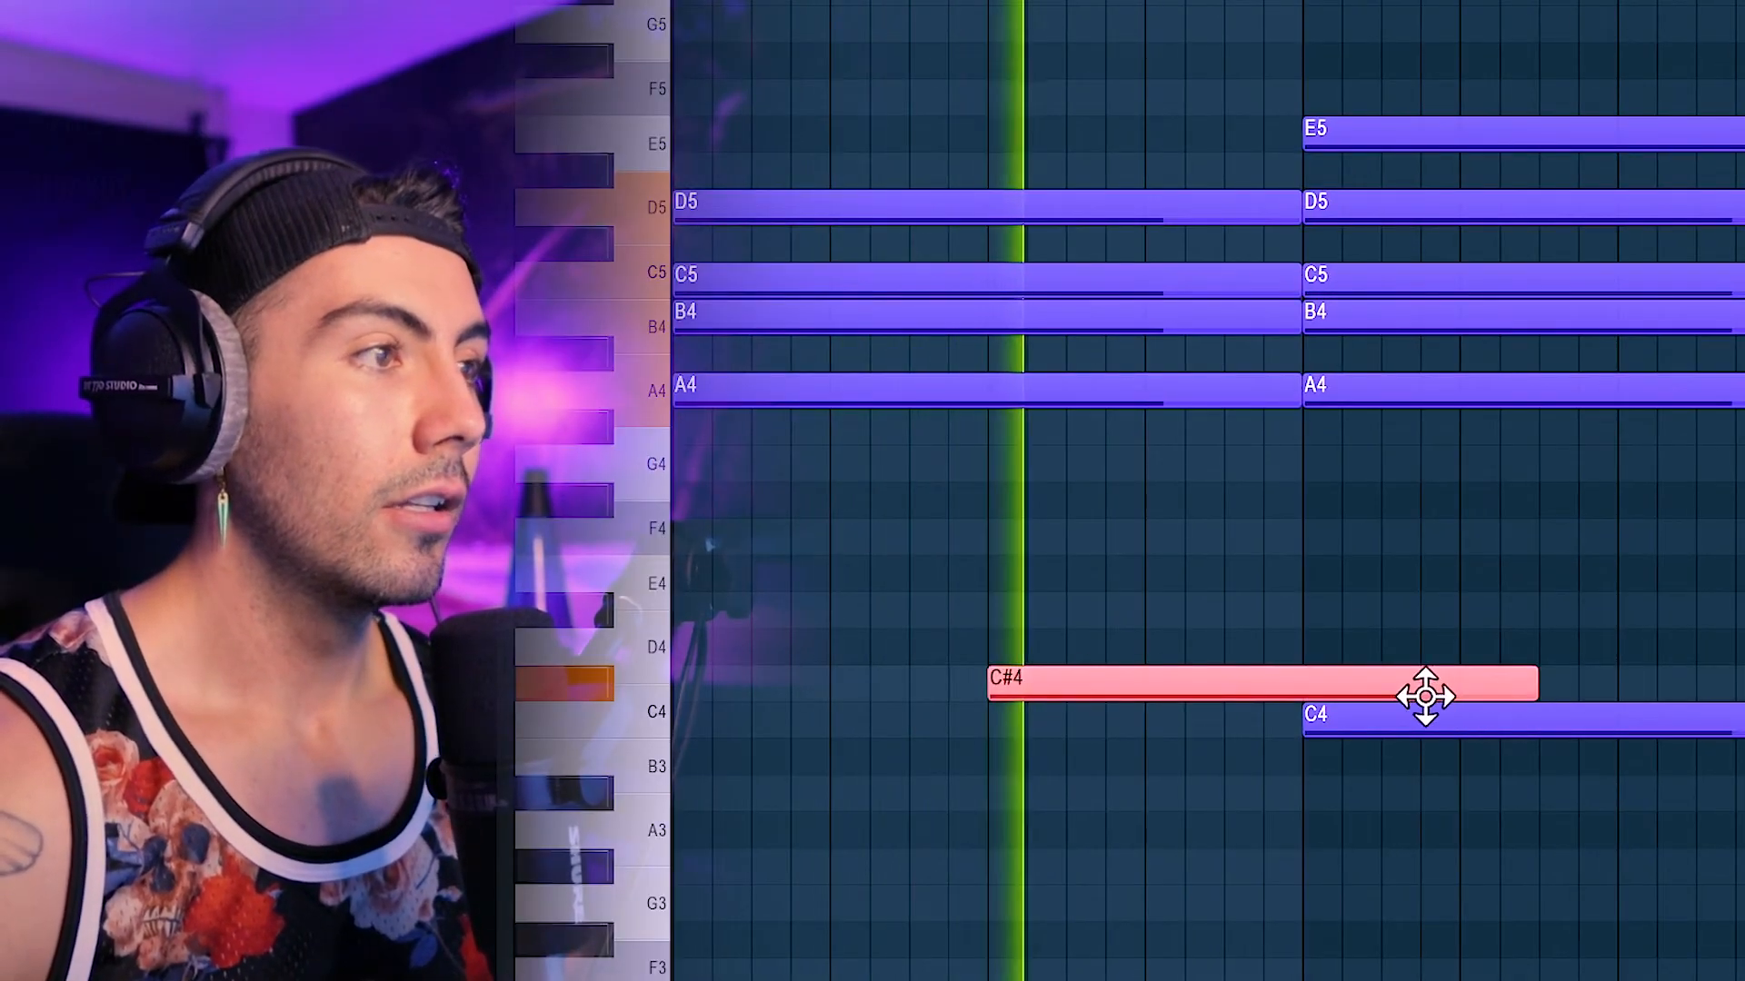
drag(1535, 678, 1301, 676)
drag(1184, 670, 1137, 587)
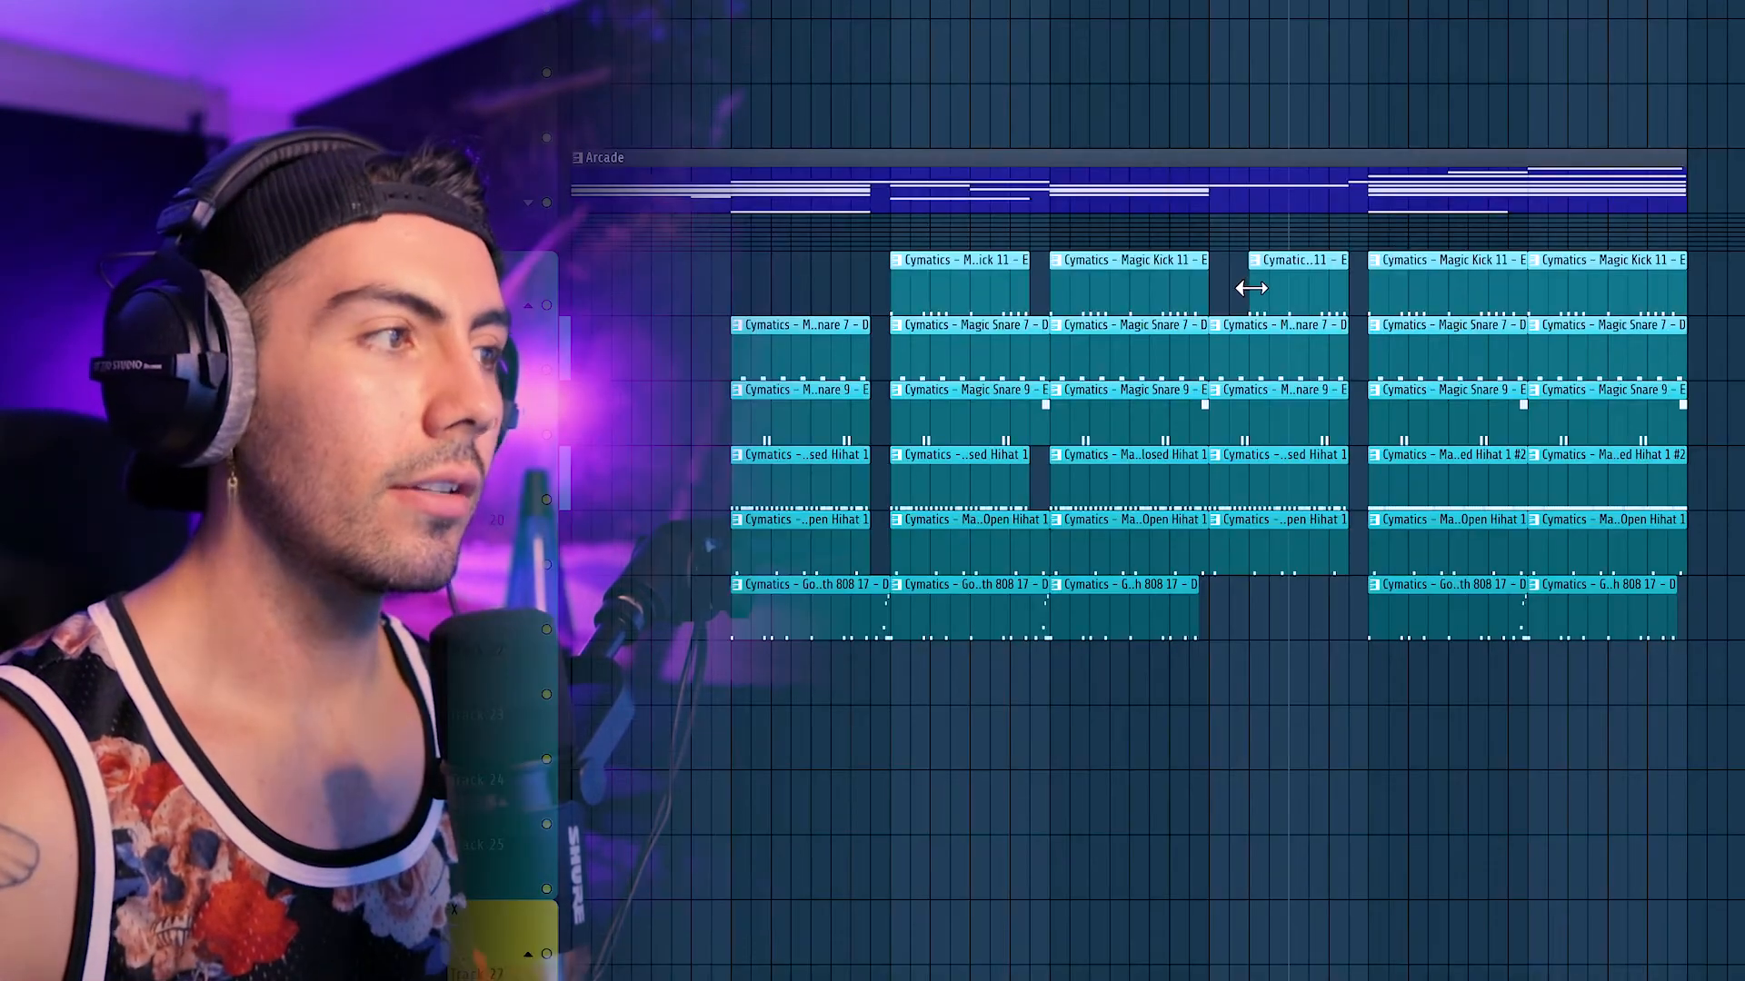
Step: Consolidate the Arcade melody track into an audio clip
scroll(1281, 289, up, 1)
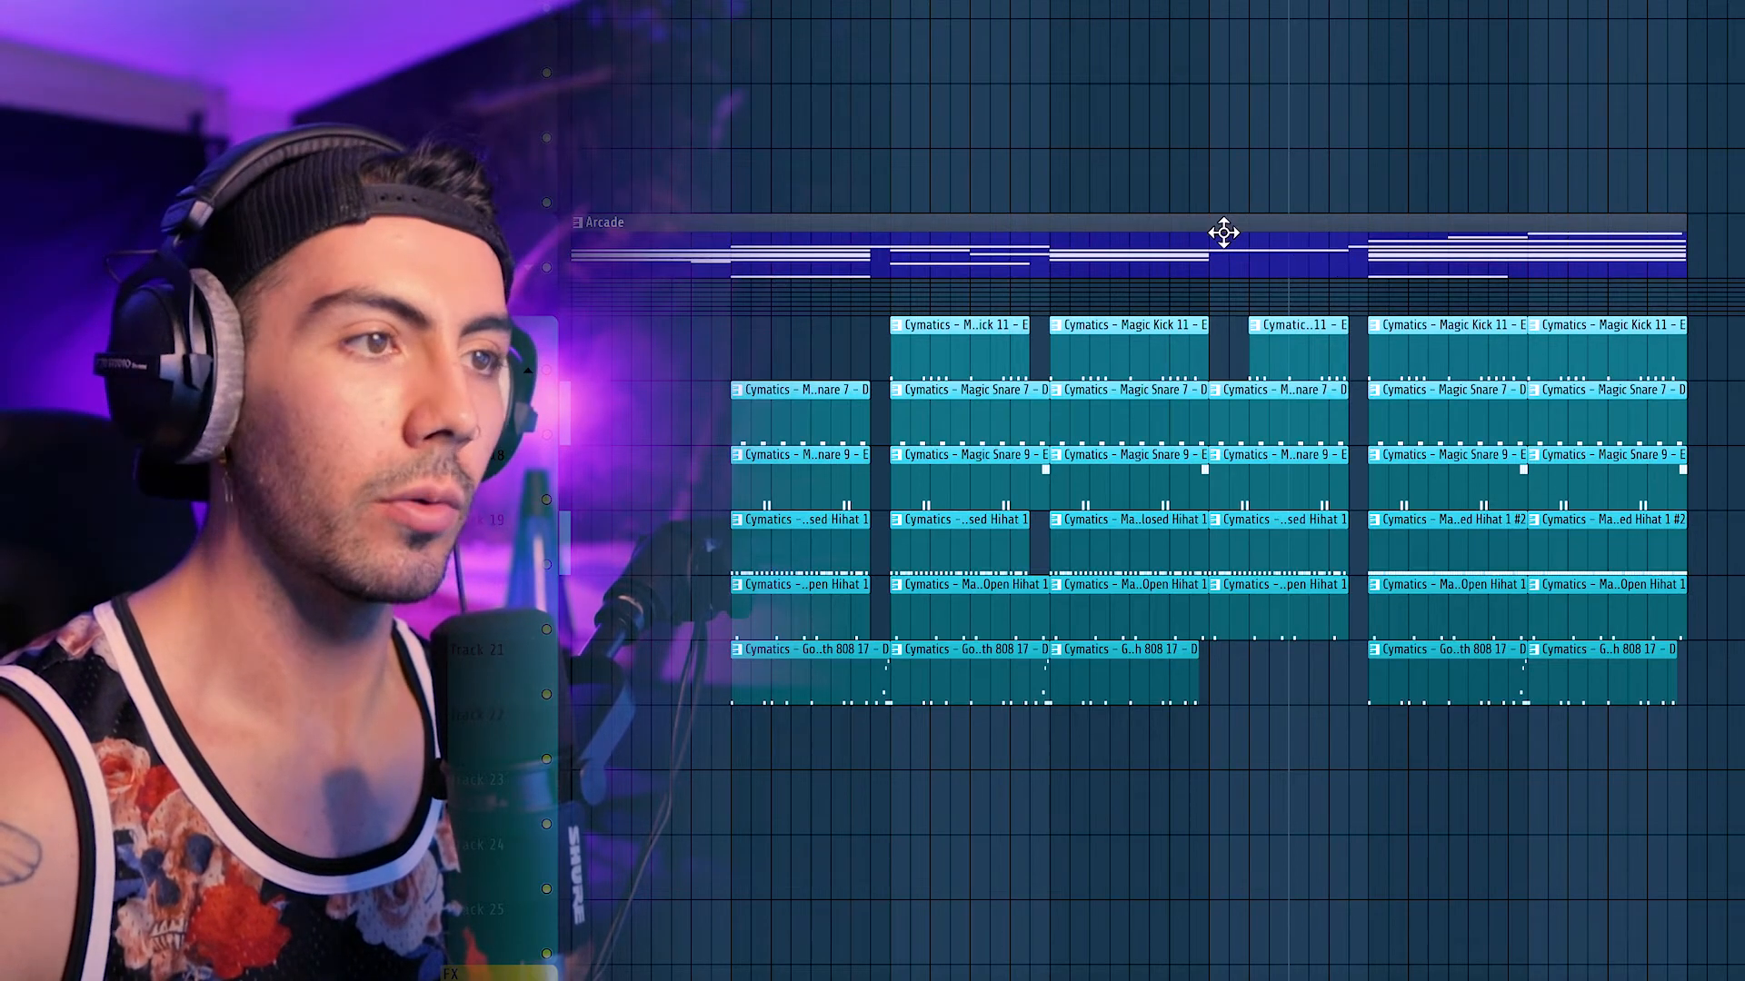
right_click(489, 221)
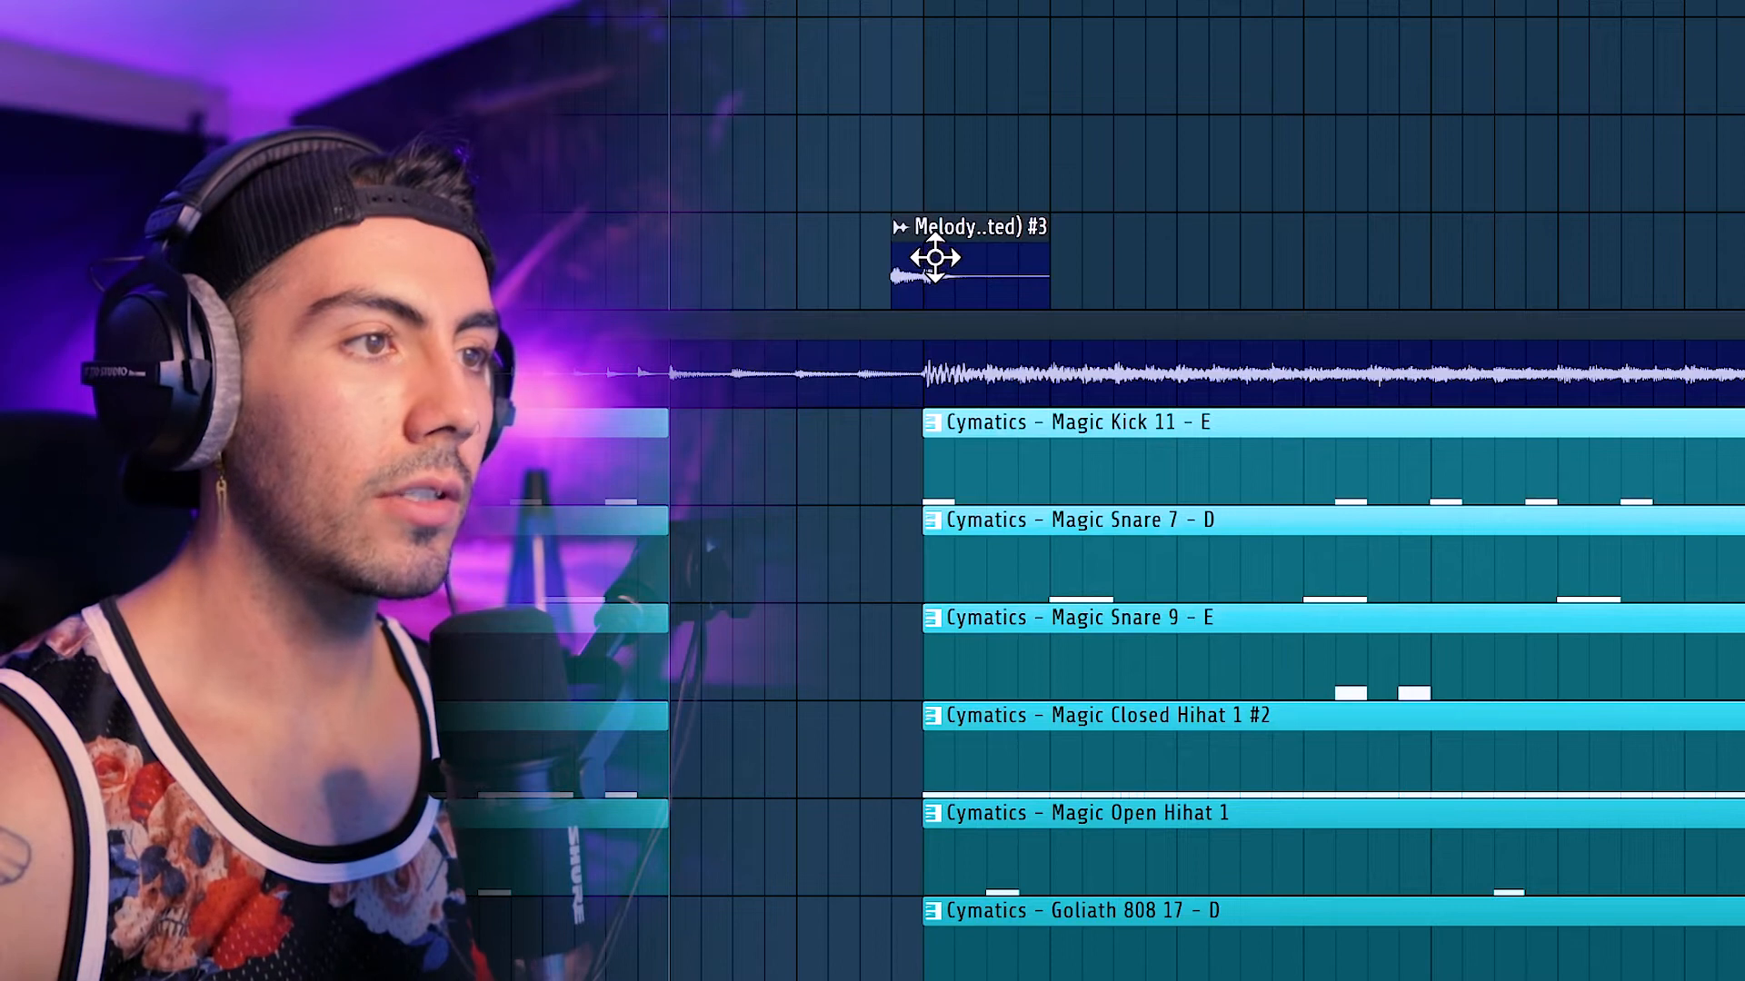
Step: Create a volume automation clip for the short consolidated Melody #3 audio clip above the main melody
click(912, 232)
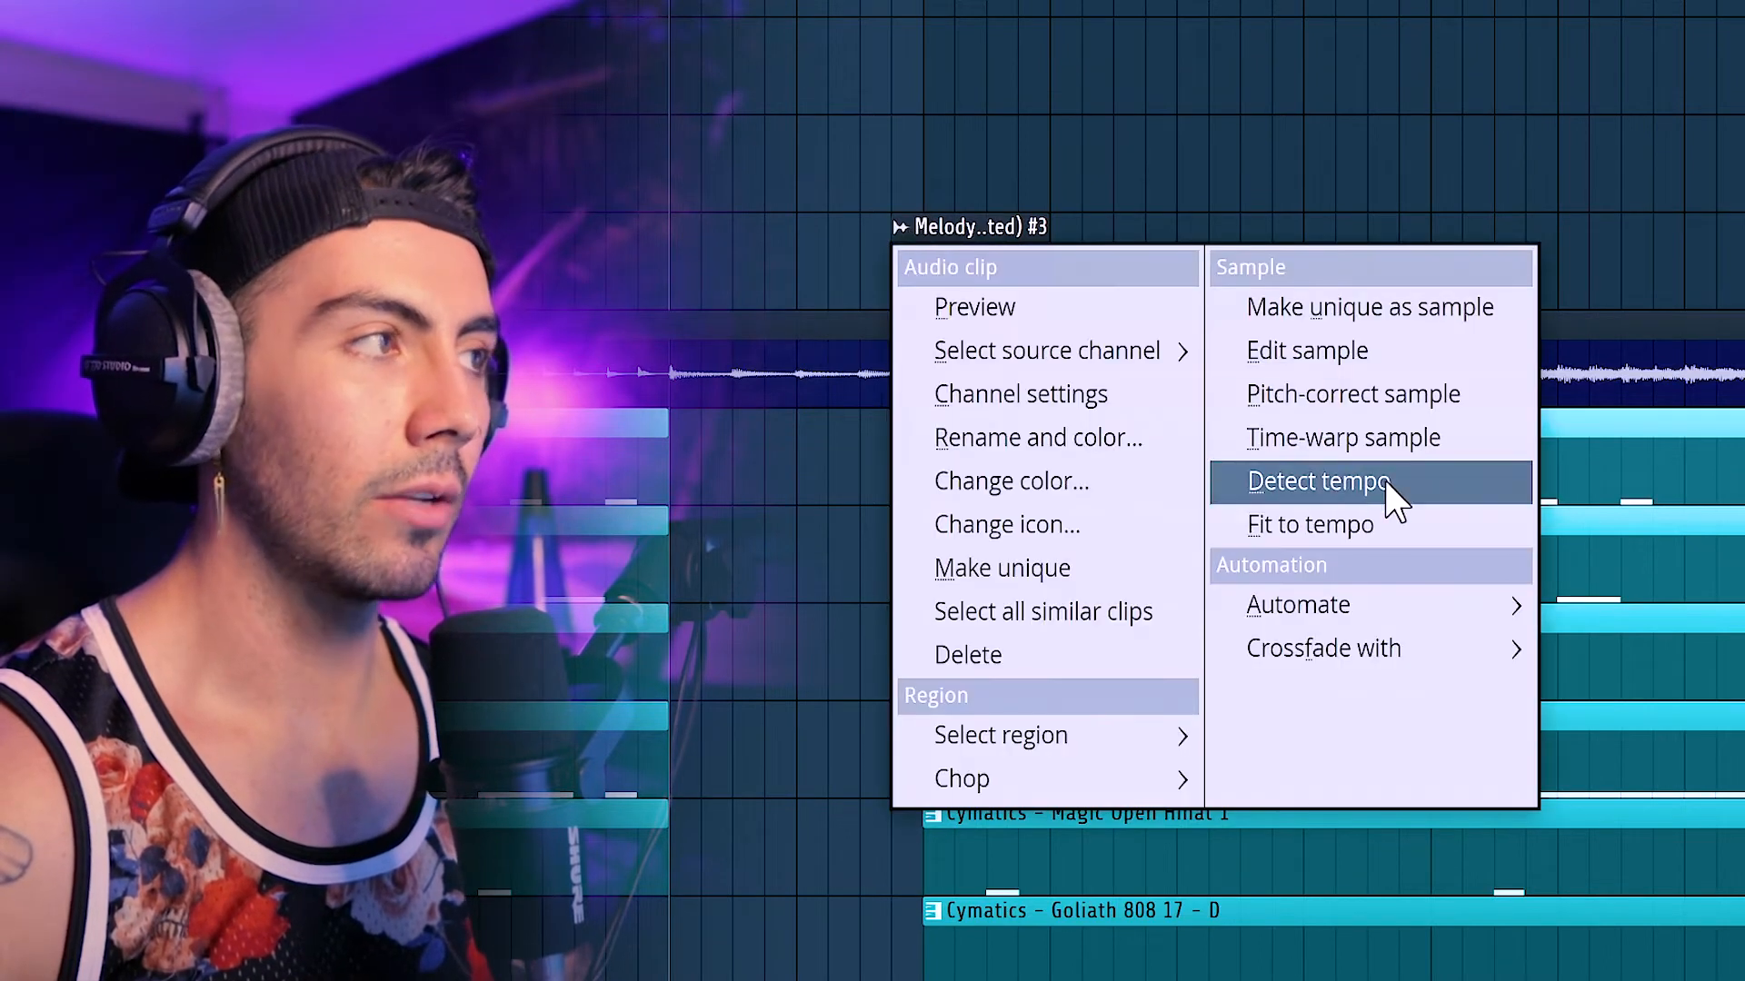
mouse_move(1345, 599)
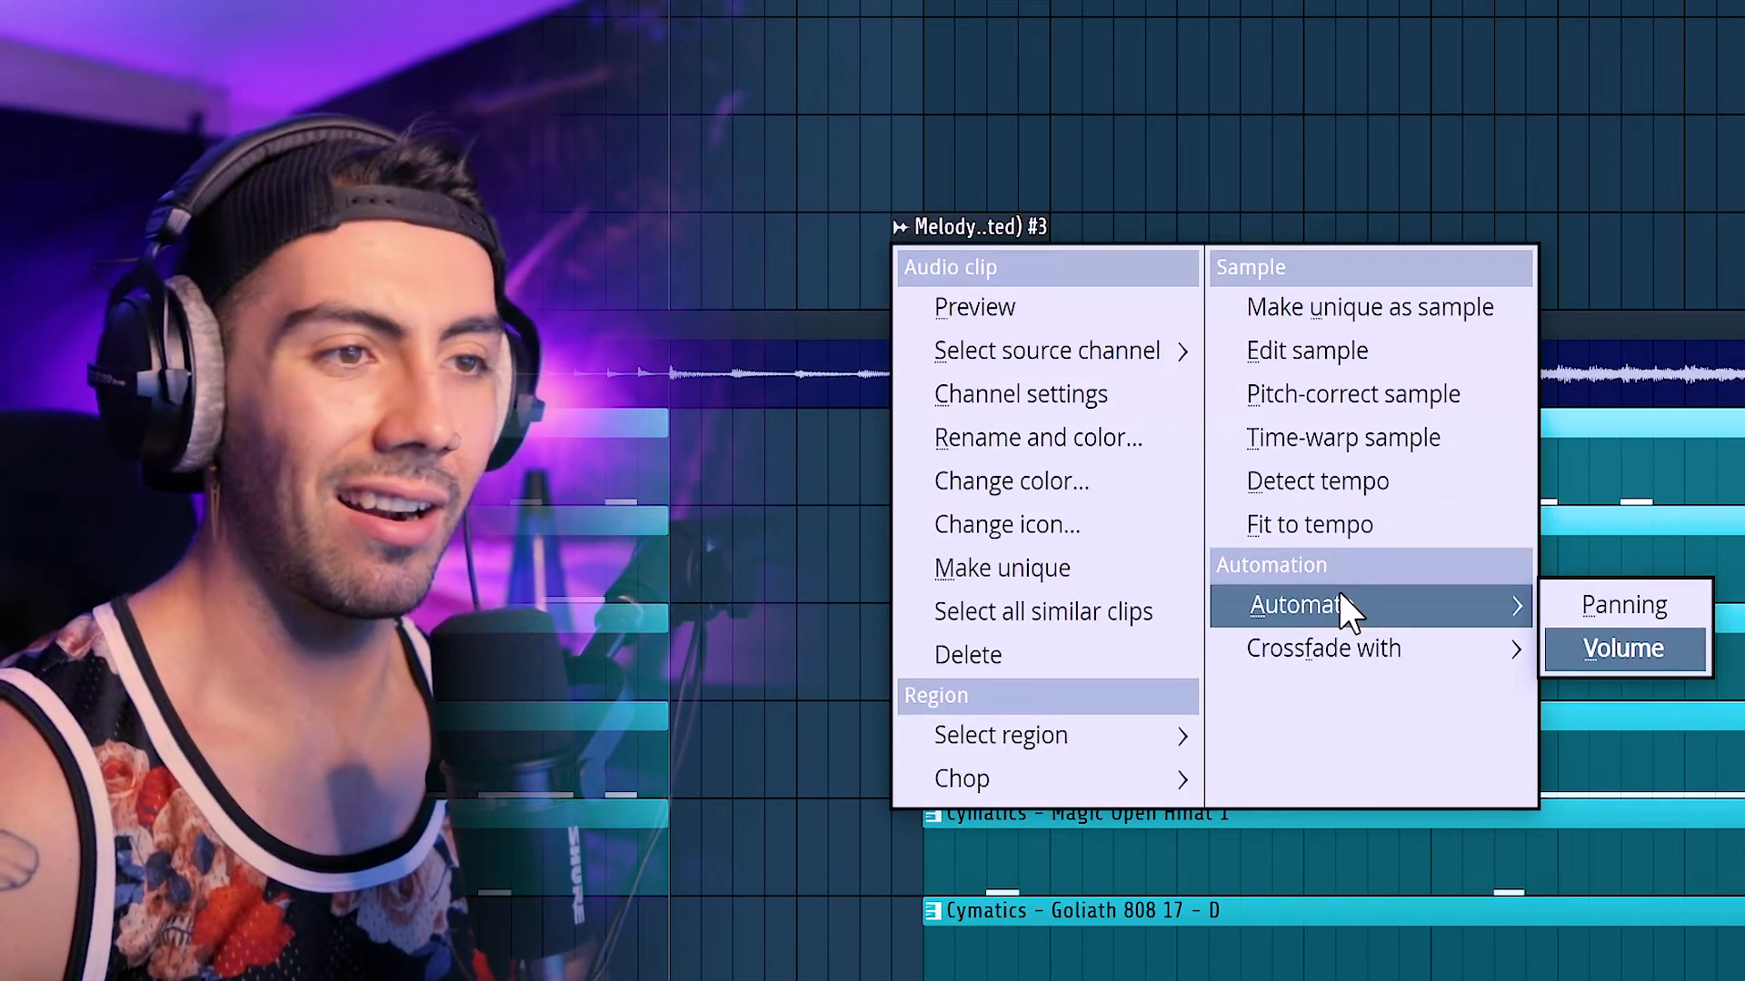
click(1604, 651)
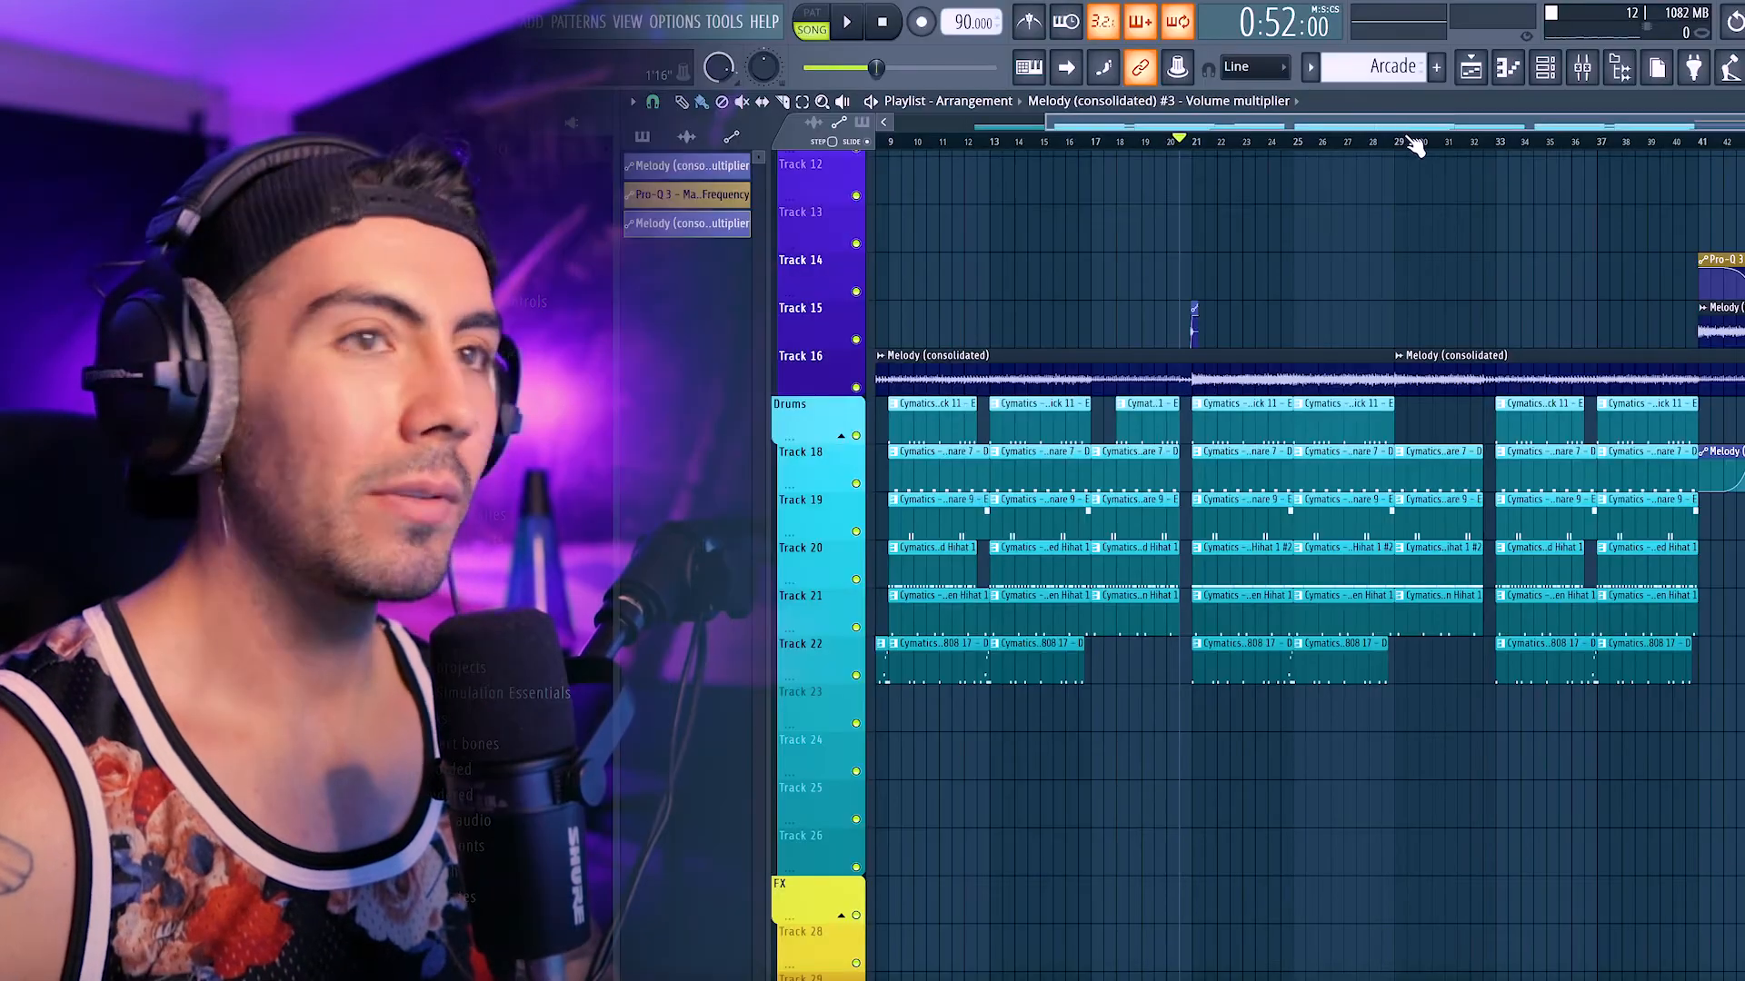
Step: Add the evil laugh sfx sample from the Cxdy the 4th drum kit to Track 23, just before the first drum patterns start
drag(1409, 125, 1245, 129)
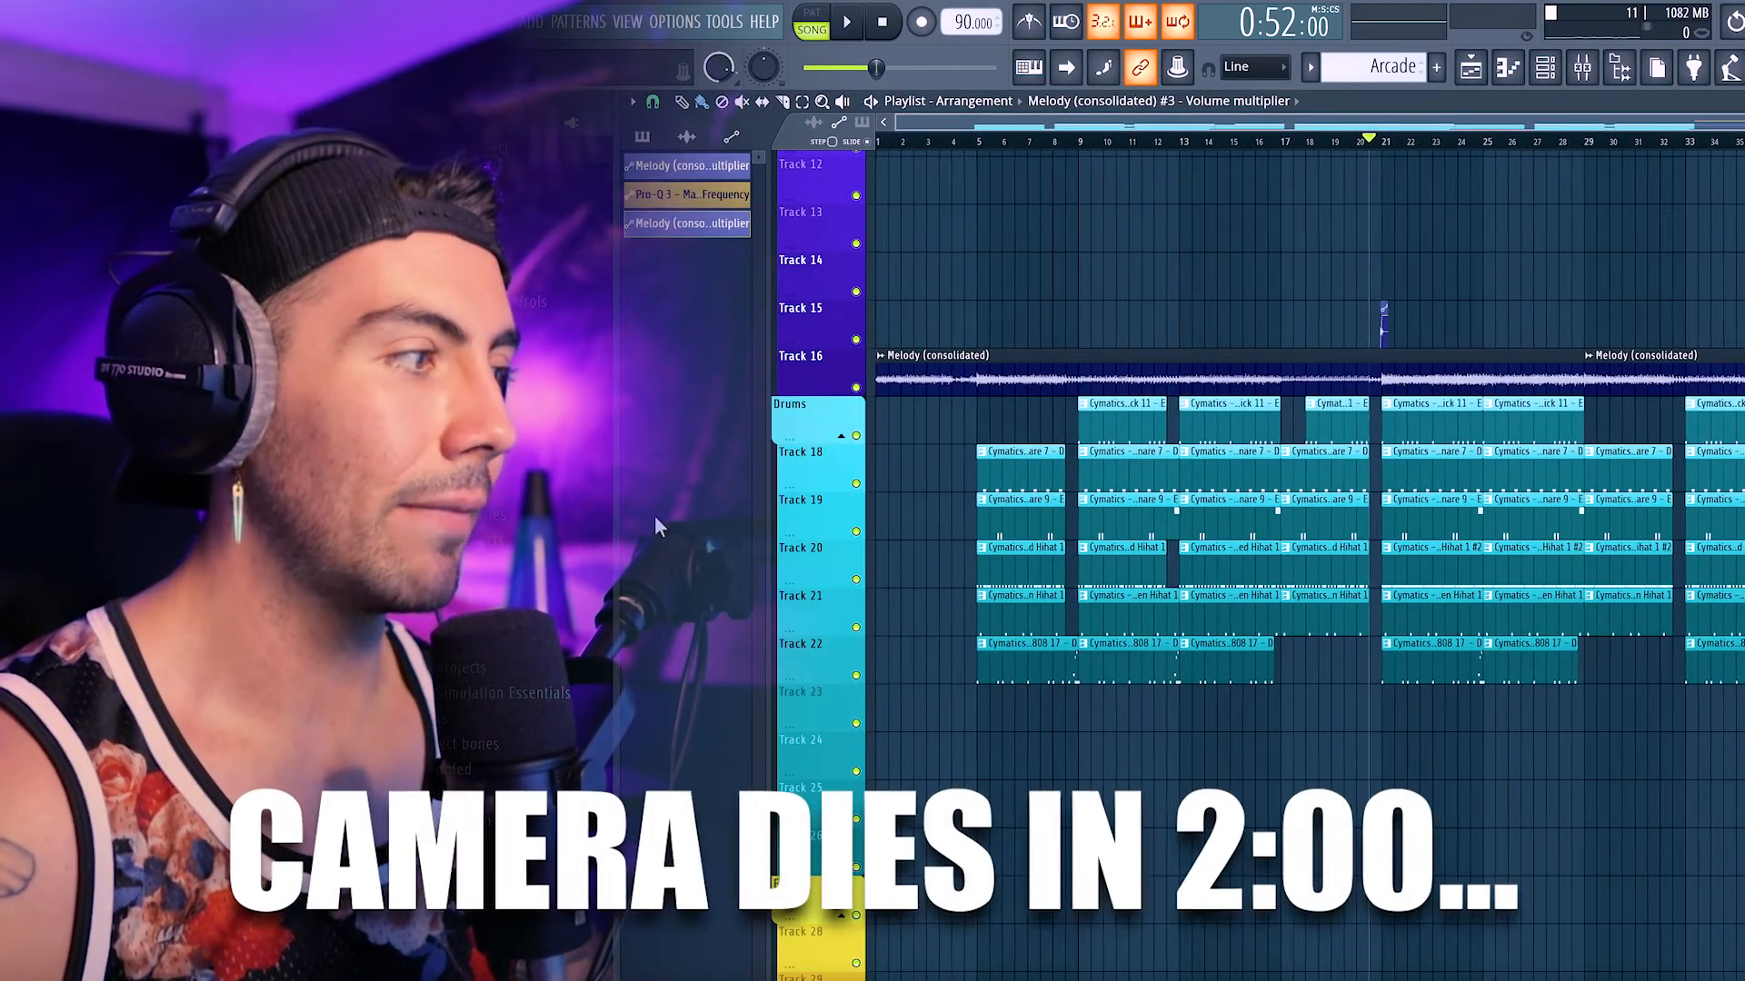
scroll(475, 690, up, 10)
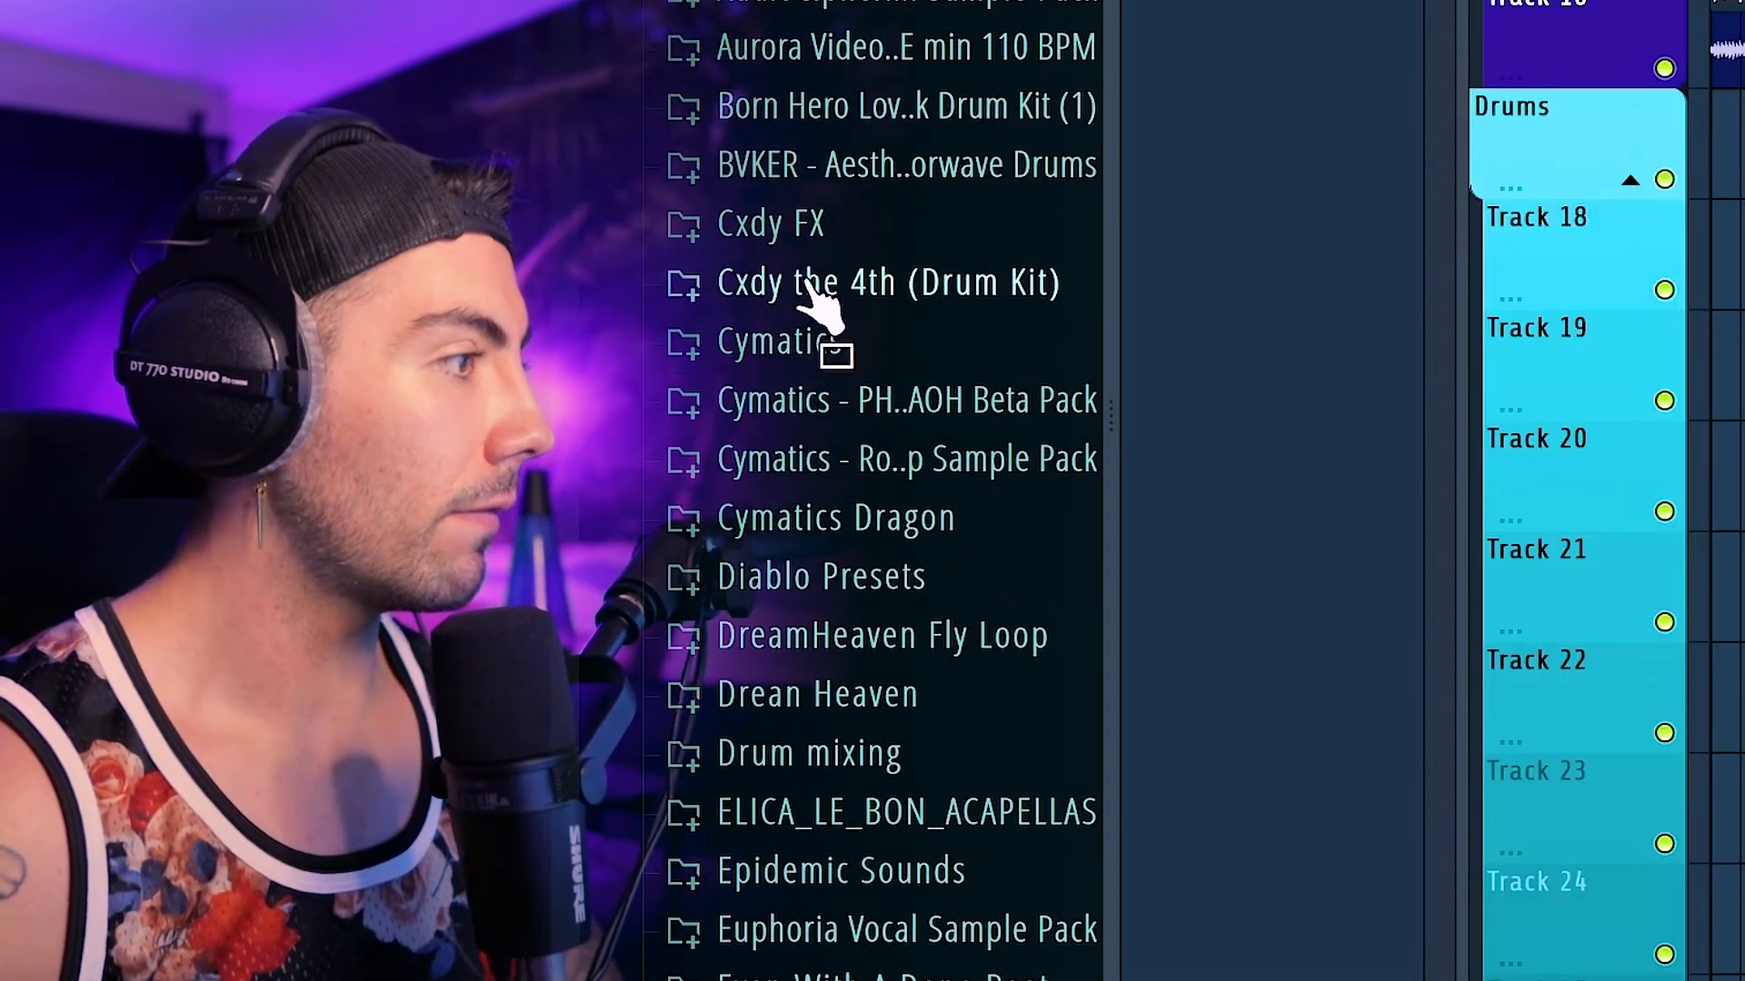
click(809, 281)
scroll(876, 487, down, 3)
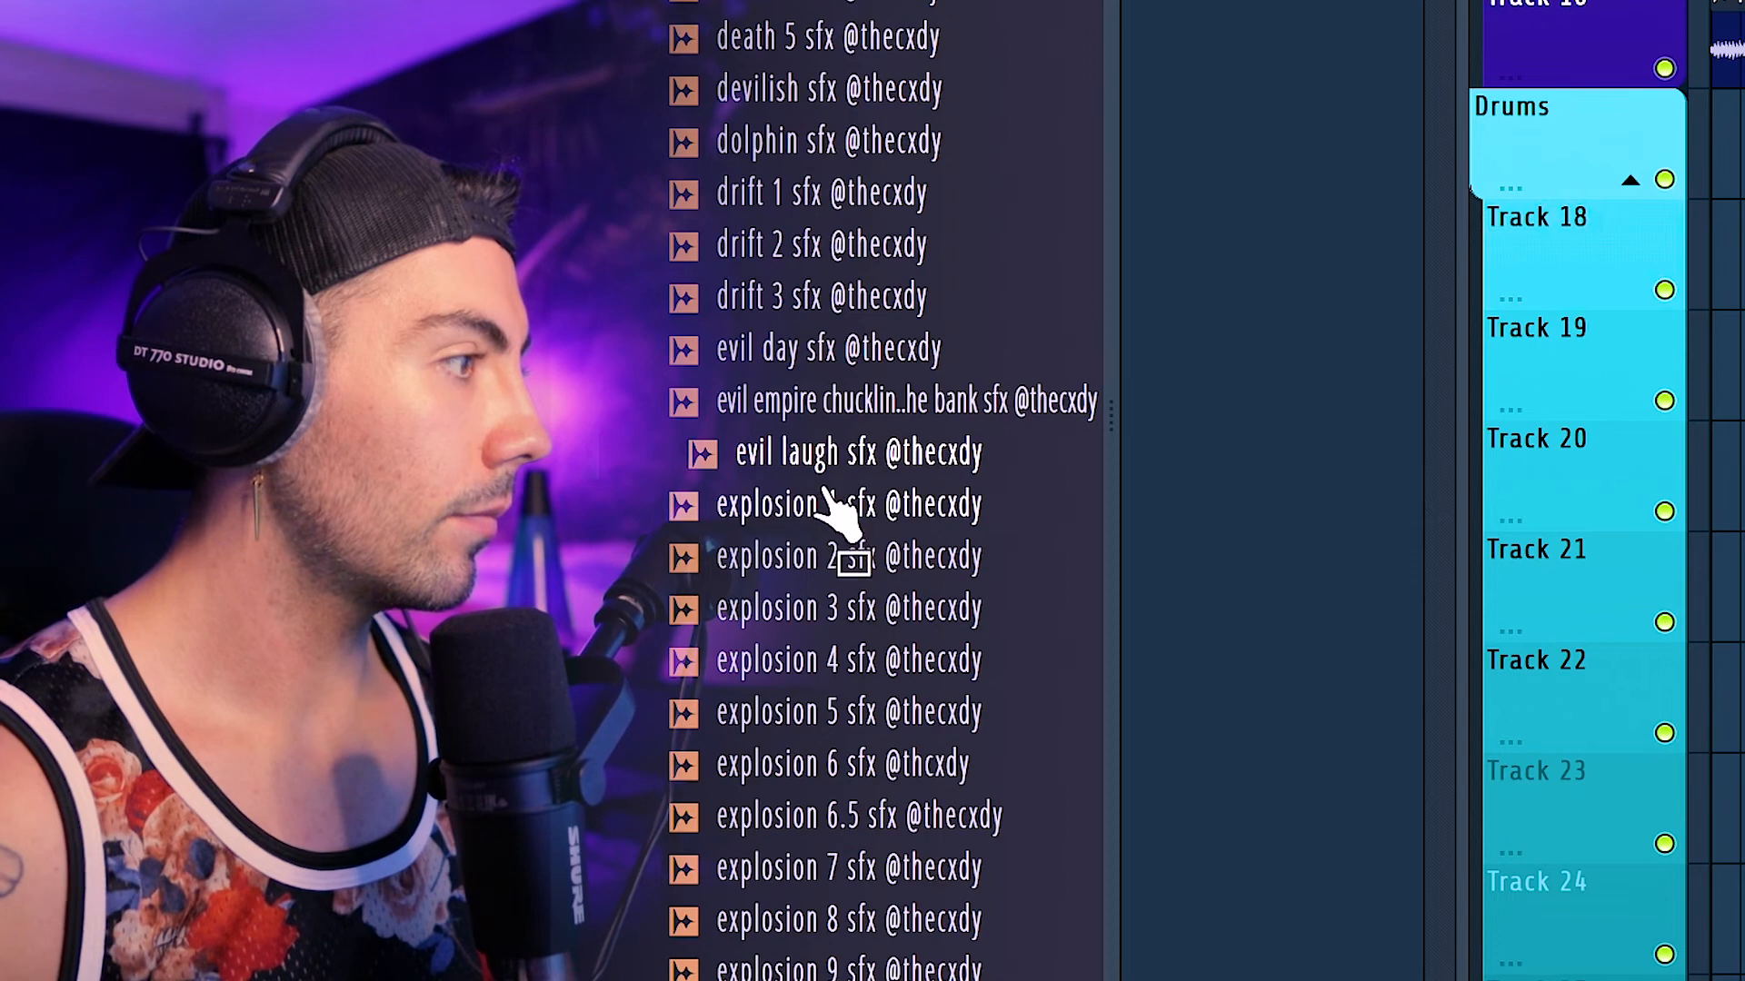
drag(1652, 683, 1378, 746)
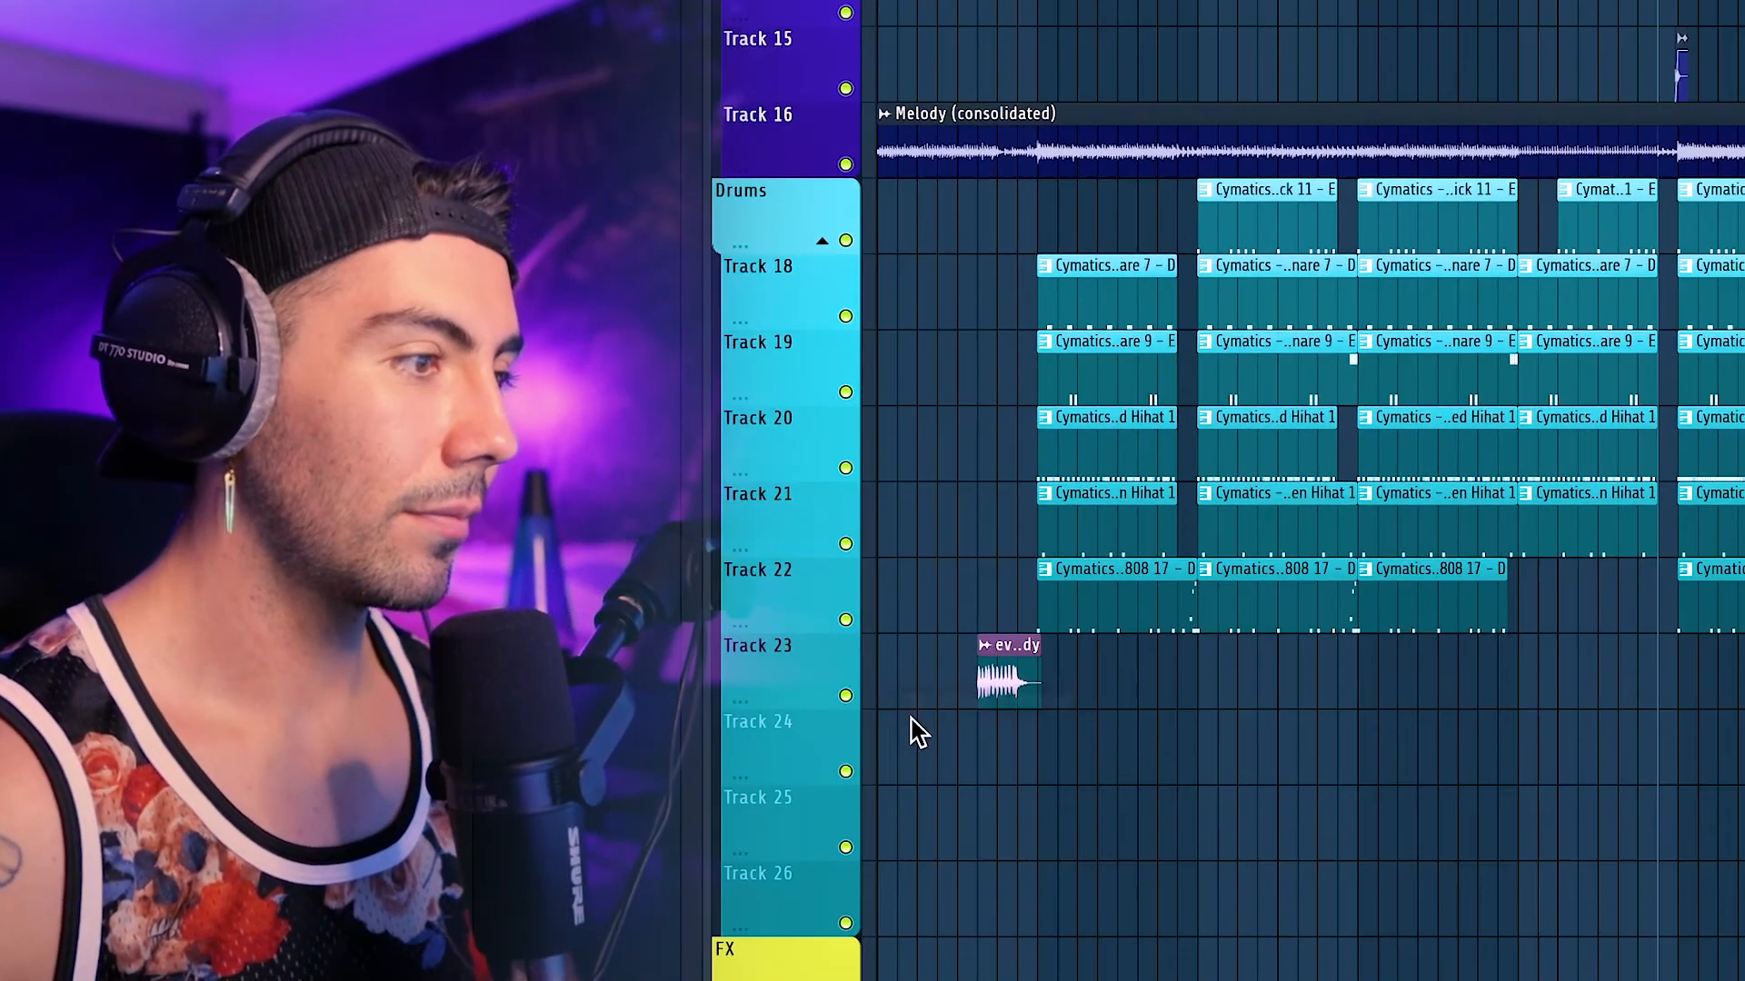
Step: Audition the evil laugh clip with the melody and move it slightly later so its tail overlaps the start of the drums
double_click(996, 677)
key(Escape)
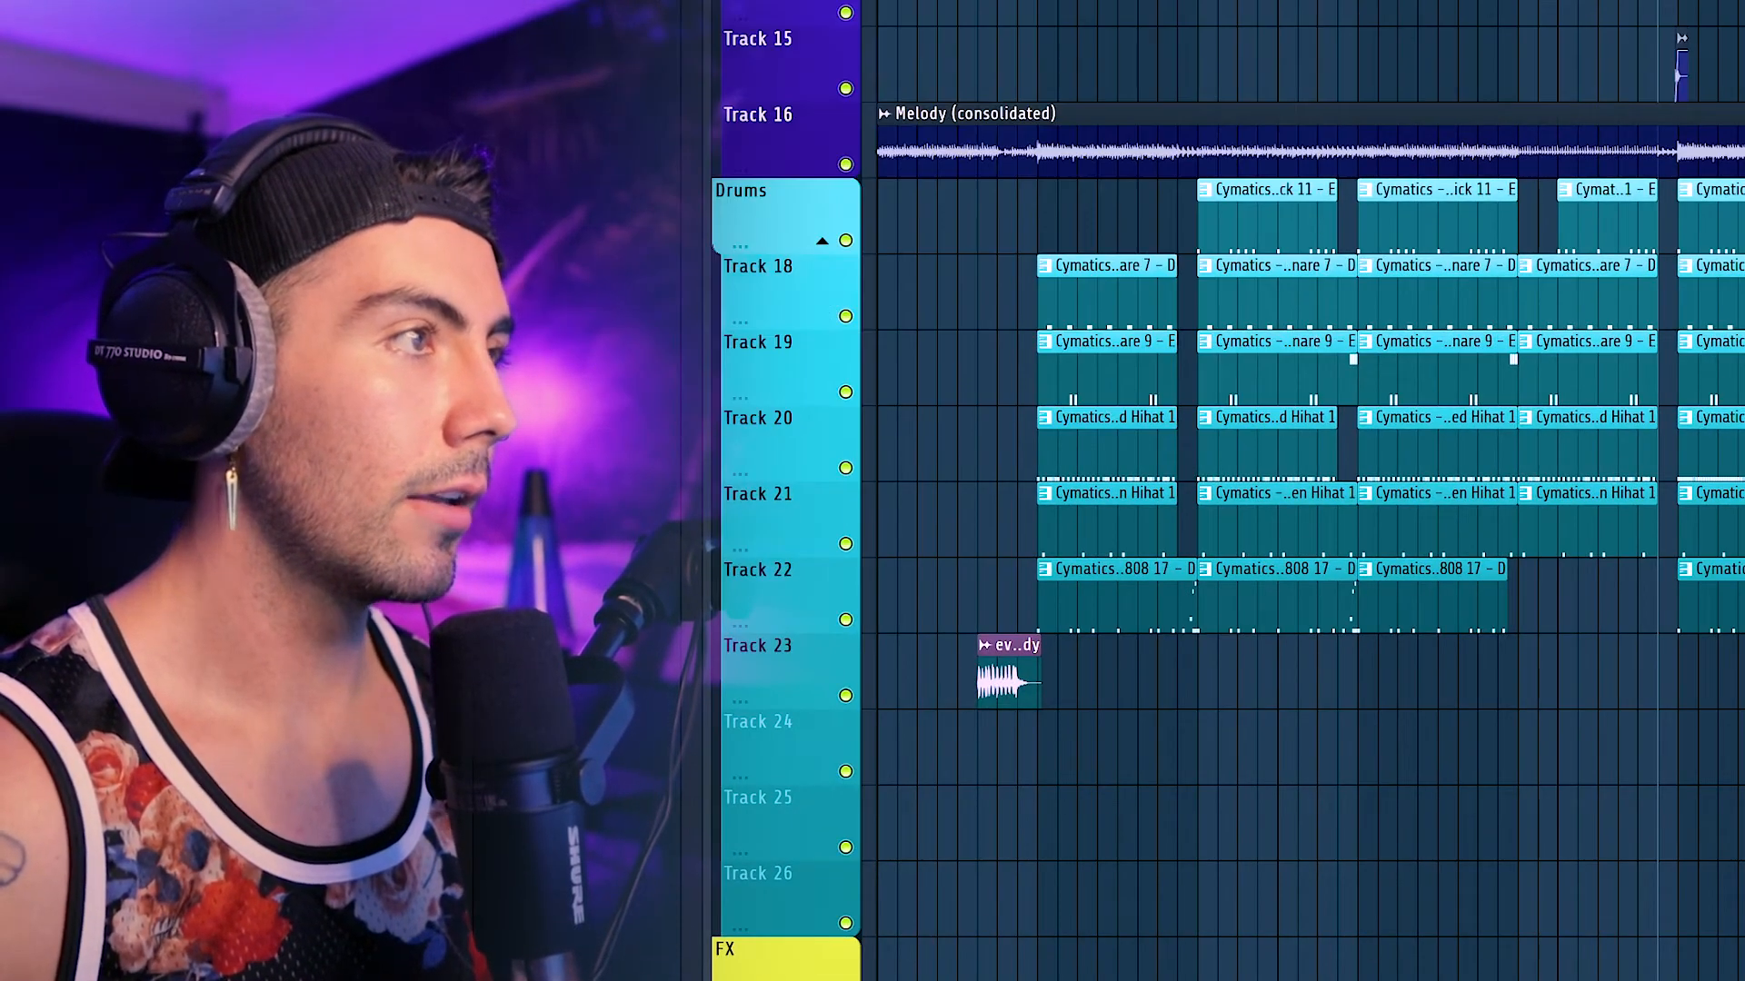
scroll(946, 494, up, 4)
double_click(1082, 646)
key(space)
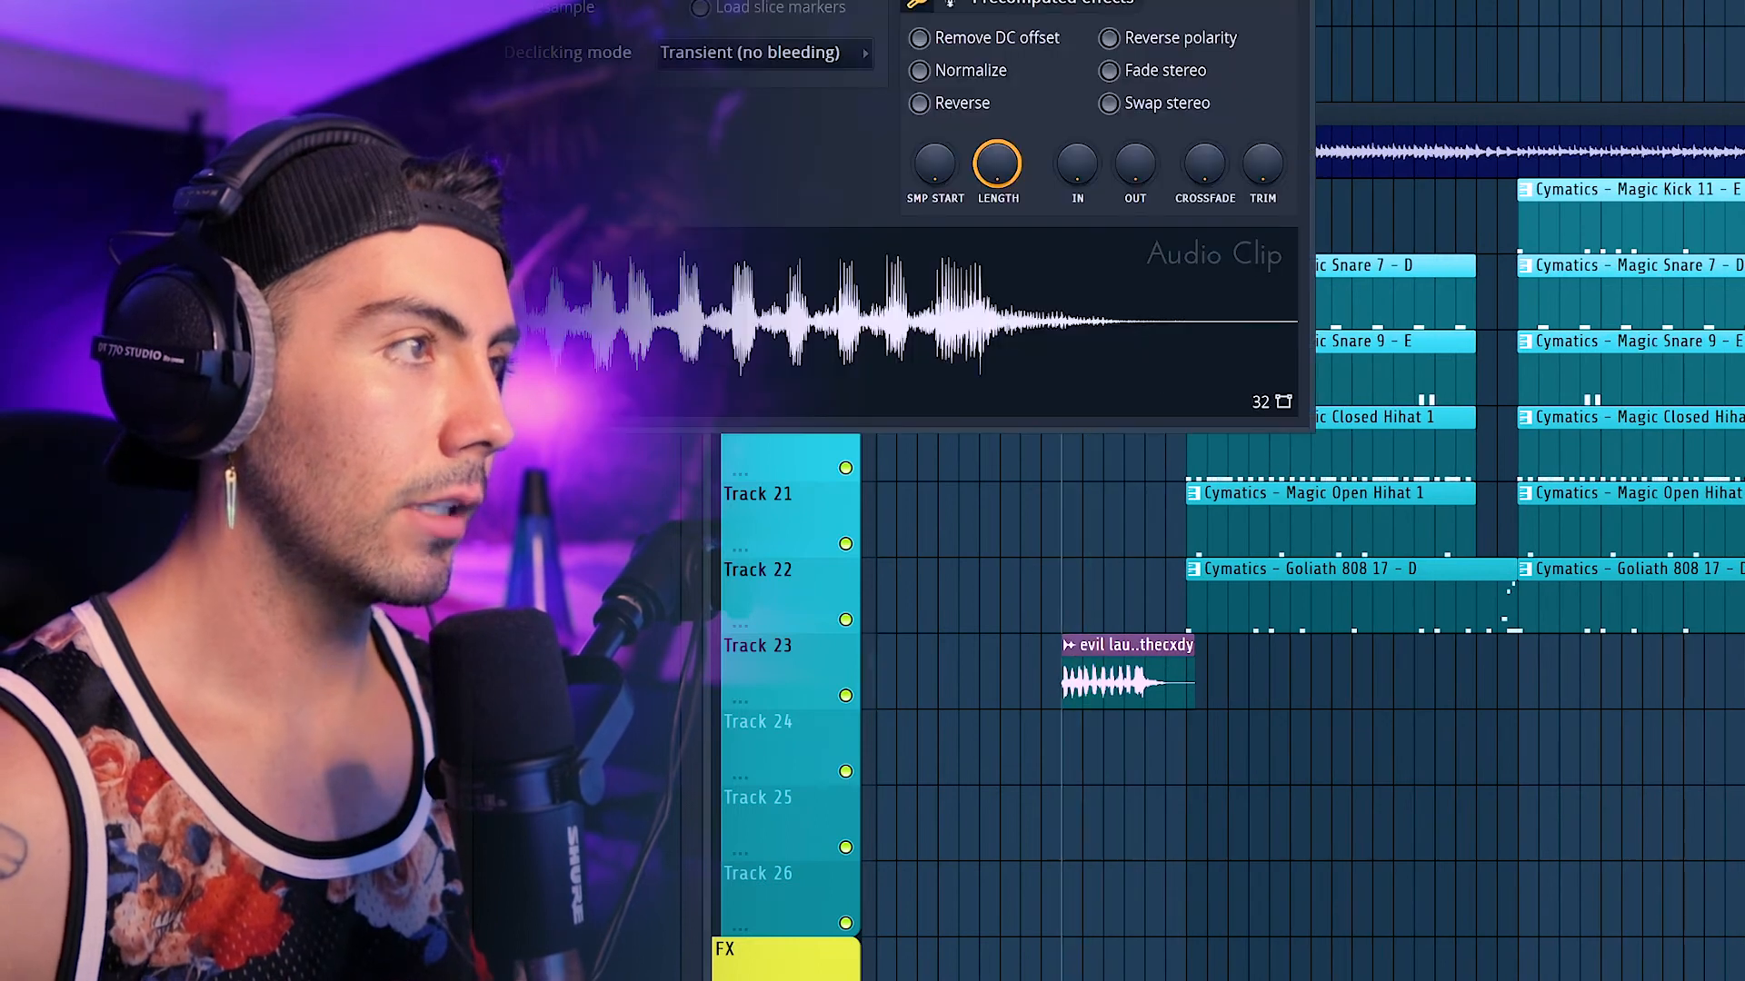
key(Escape)
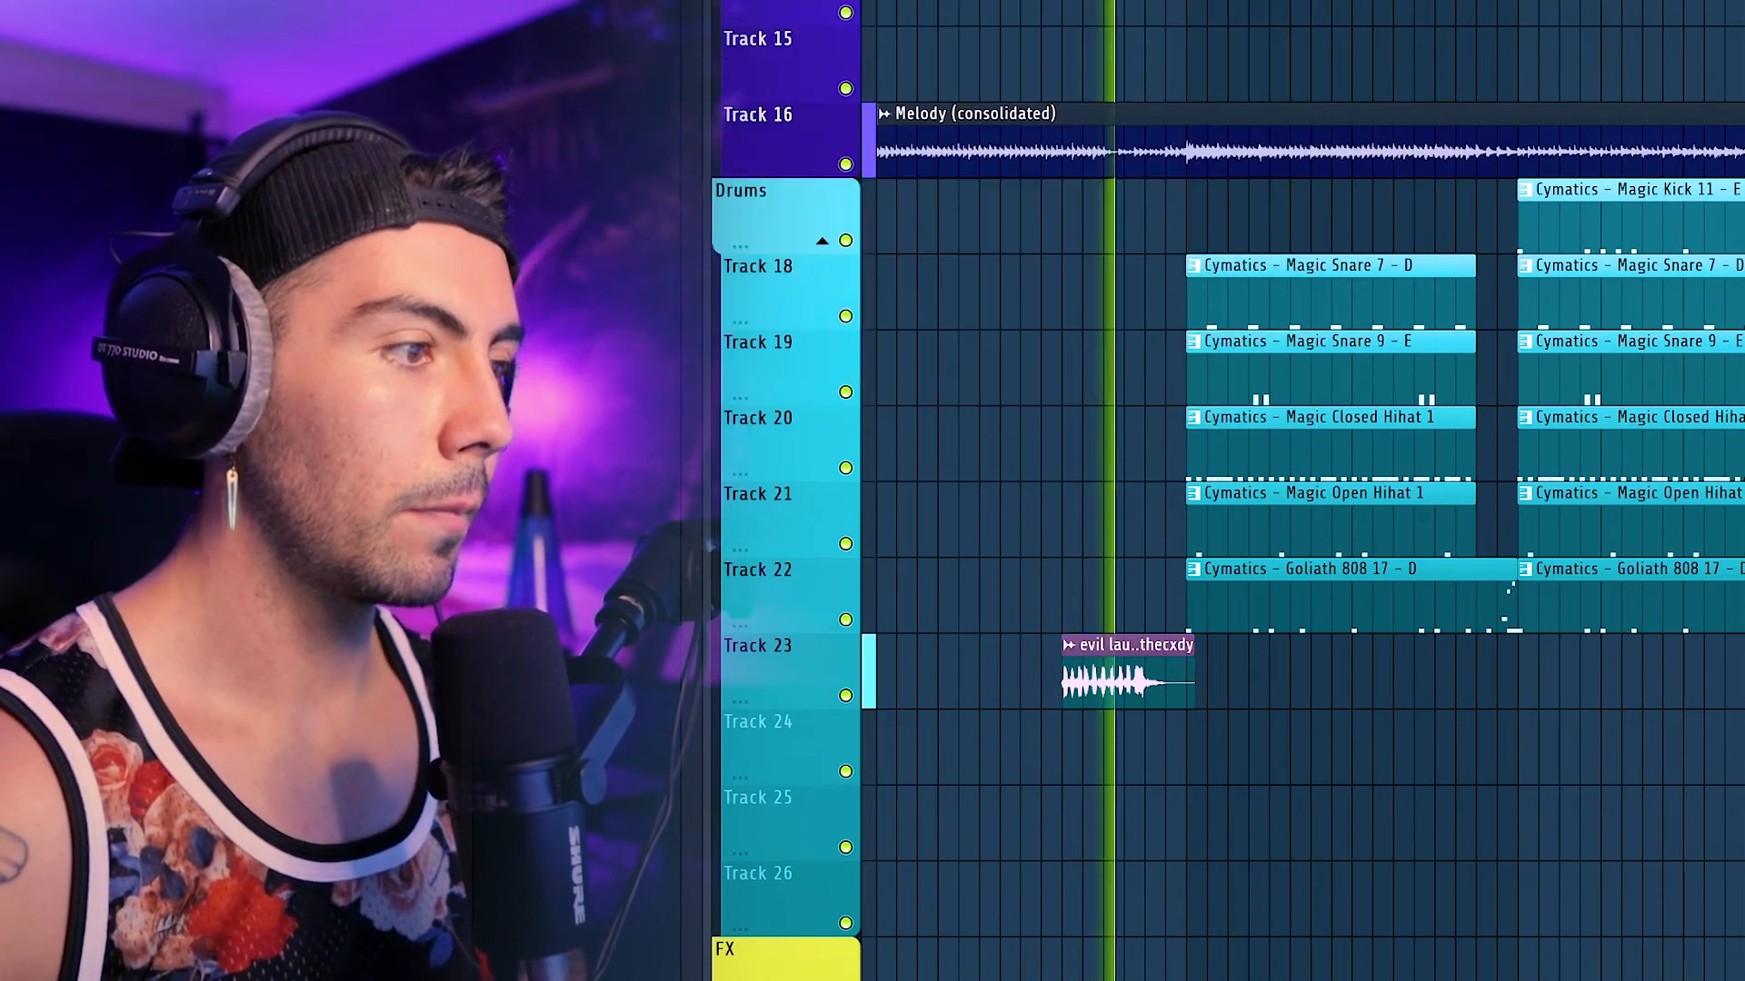
drag(1138, 654, 1167, 661)
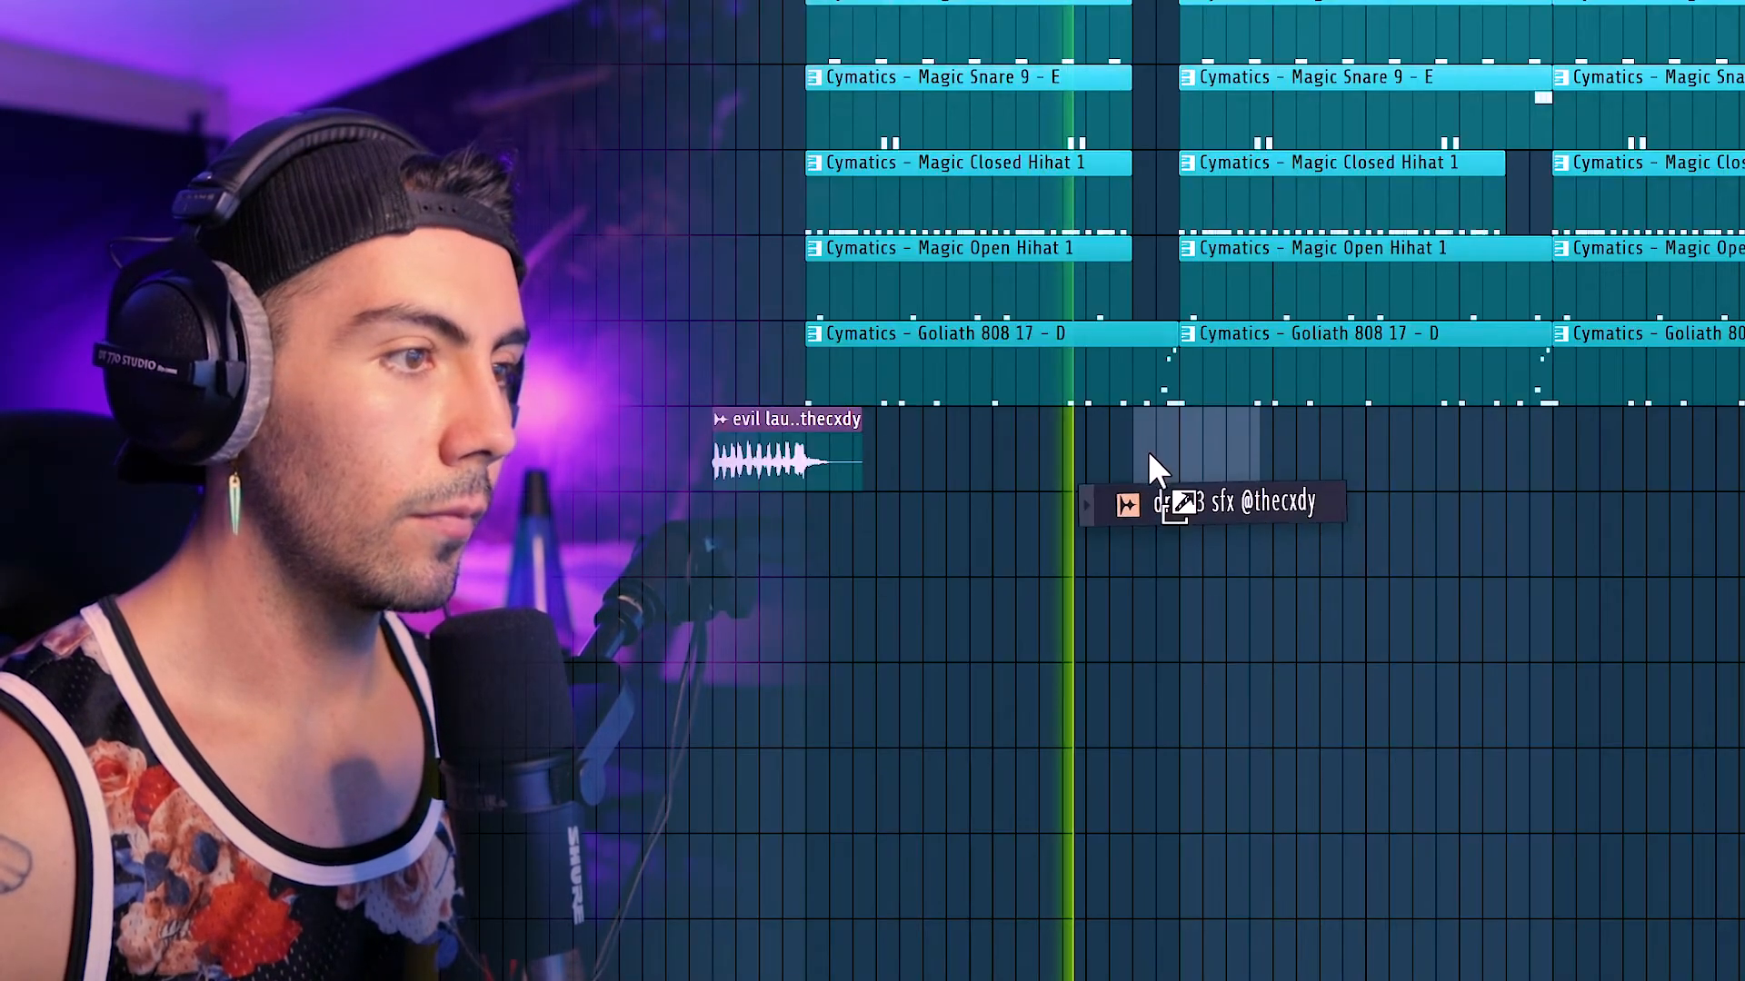
Step: Place the drift 3 sfx sample on Track 23, starting at the gap after the first closed hi-hat pattern
drag(1148, 451, 1189, 455)
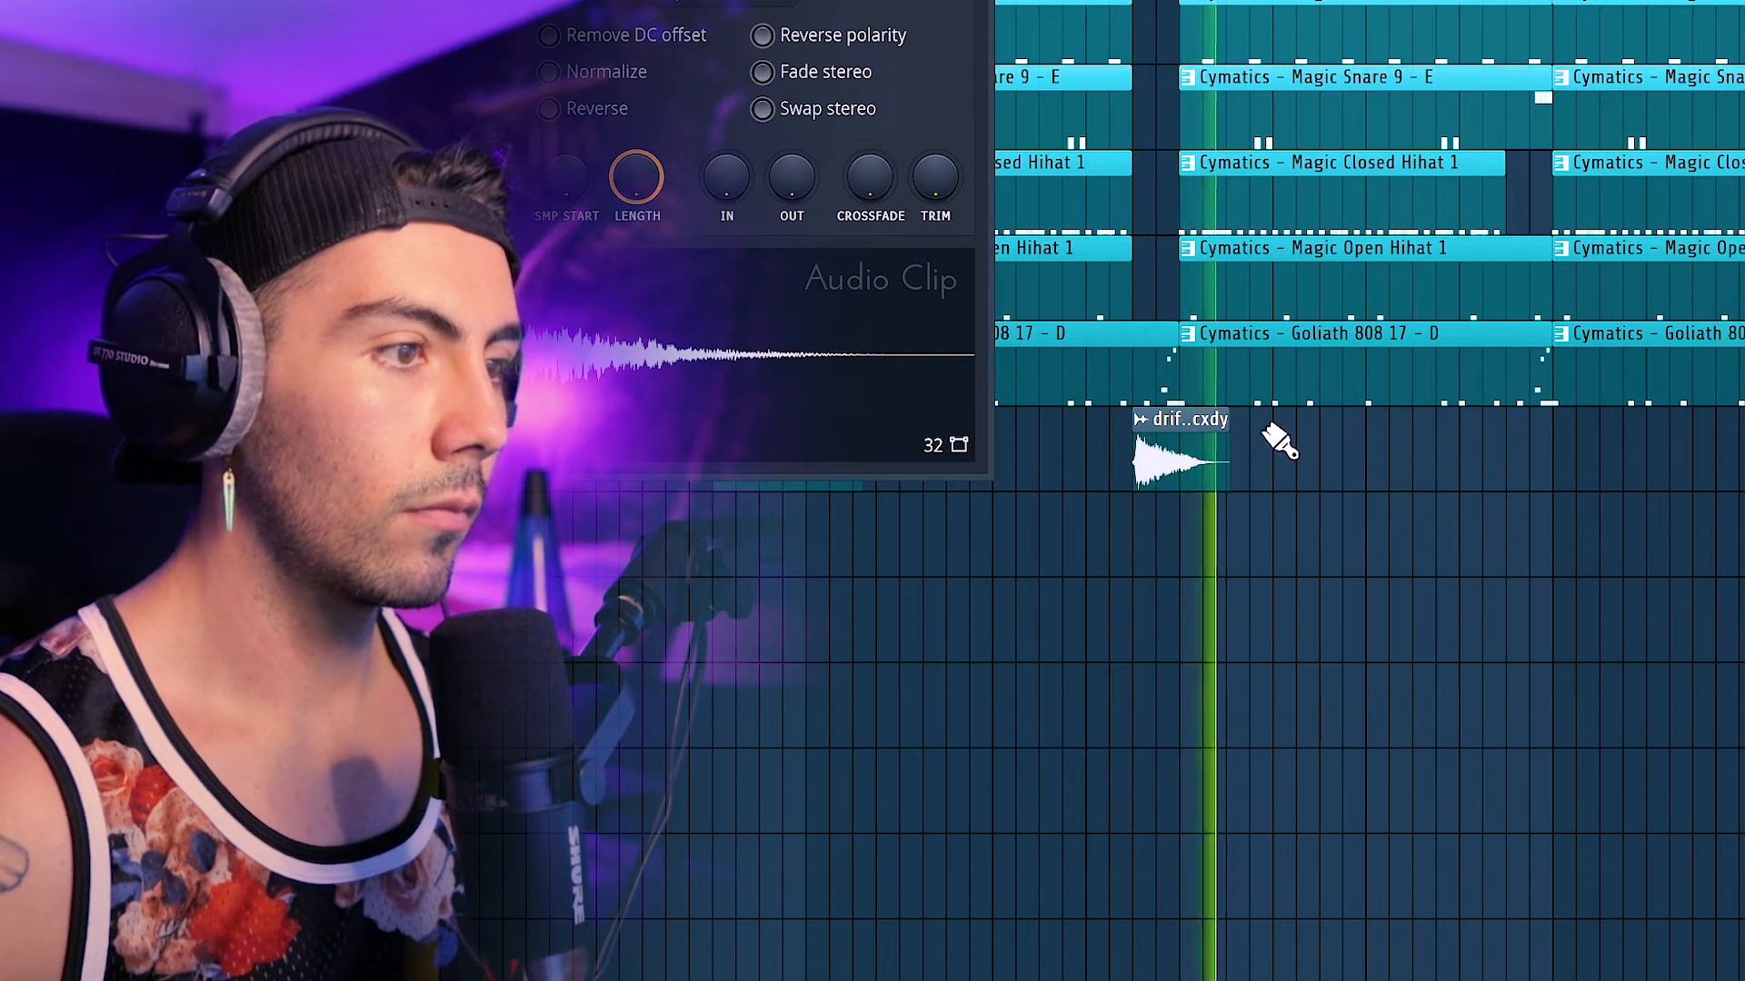
key(Escape)
key(c)
drag(1178, 380, 1179, 491)
key(b)
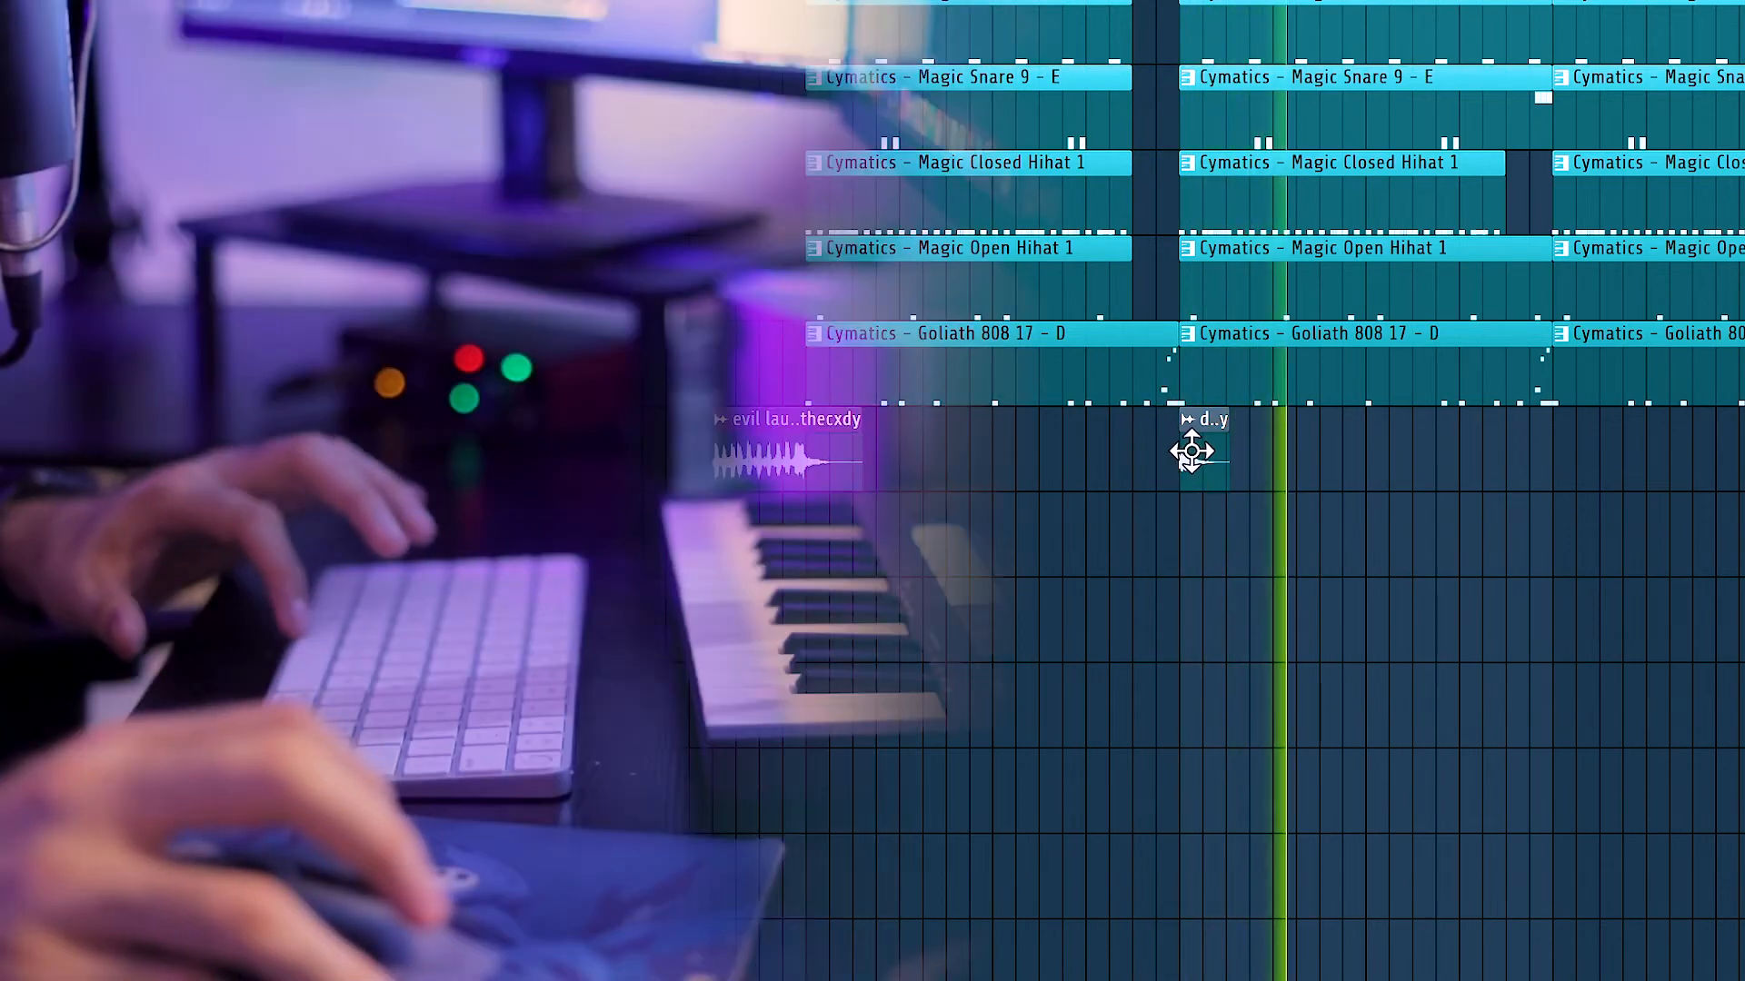
key(ctrl+z)
Step: Slice the drift 3 clip where the second drum section begins and delete the part after the cut
key(c)
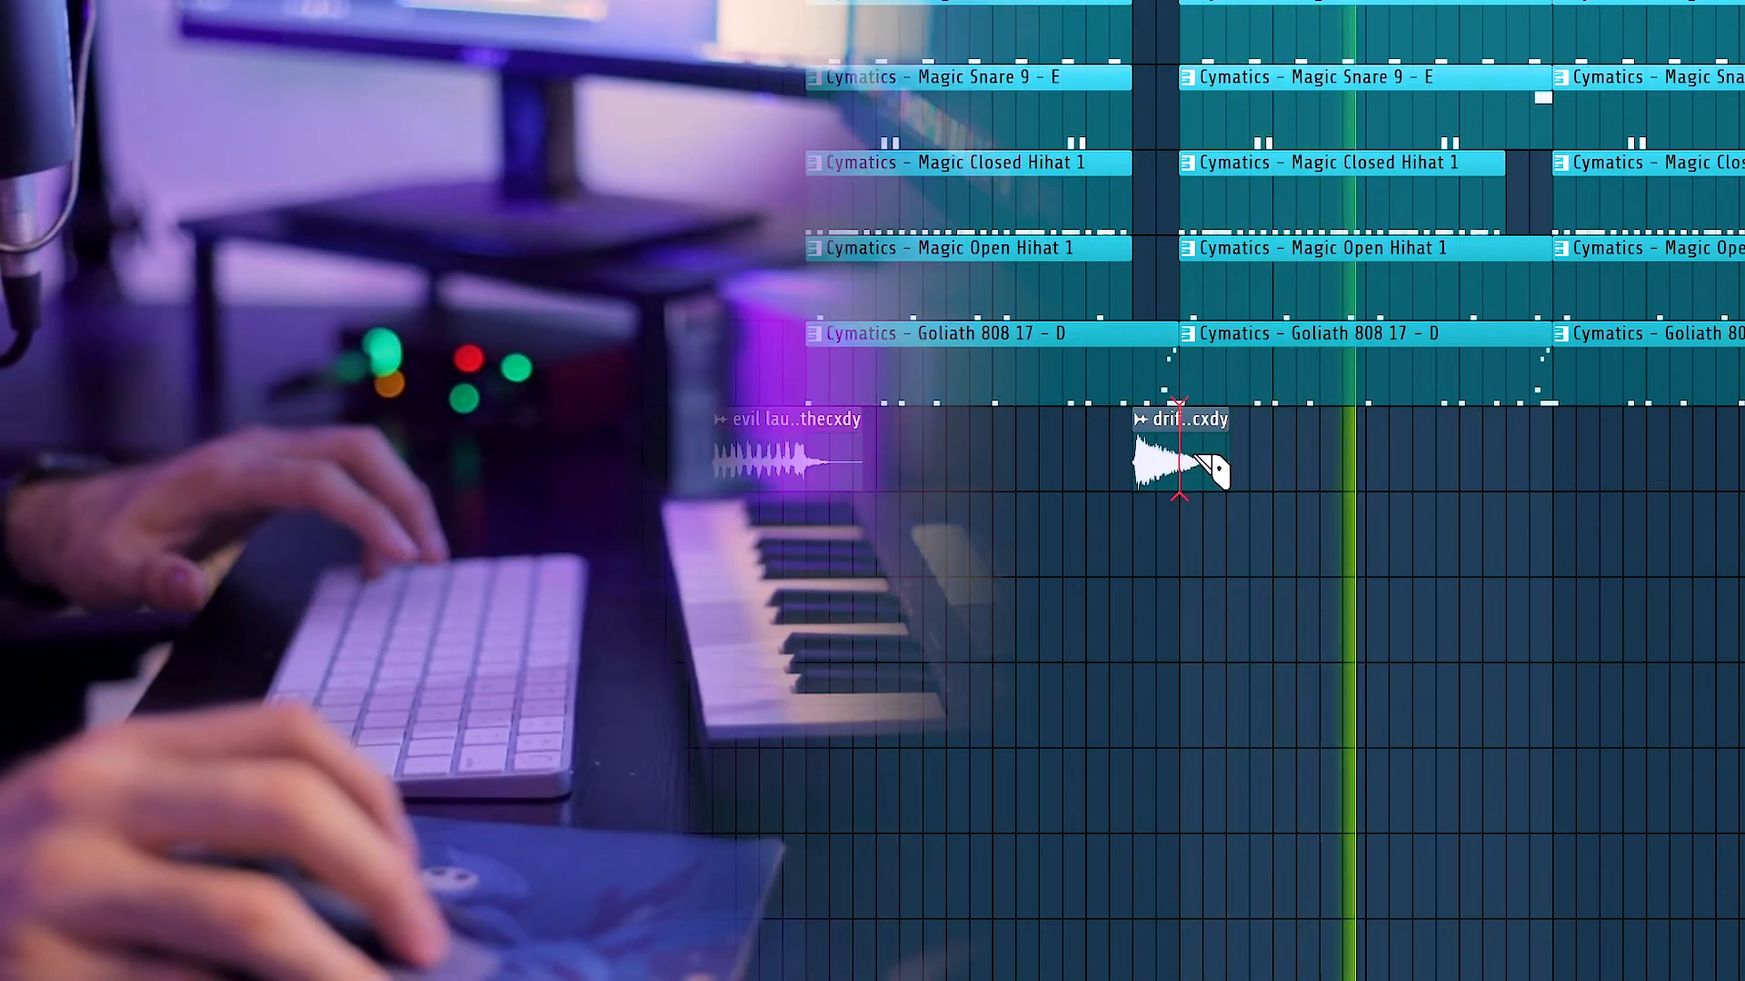
click(1193, 451)
key(b)
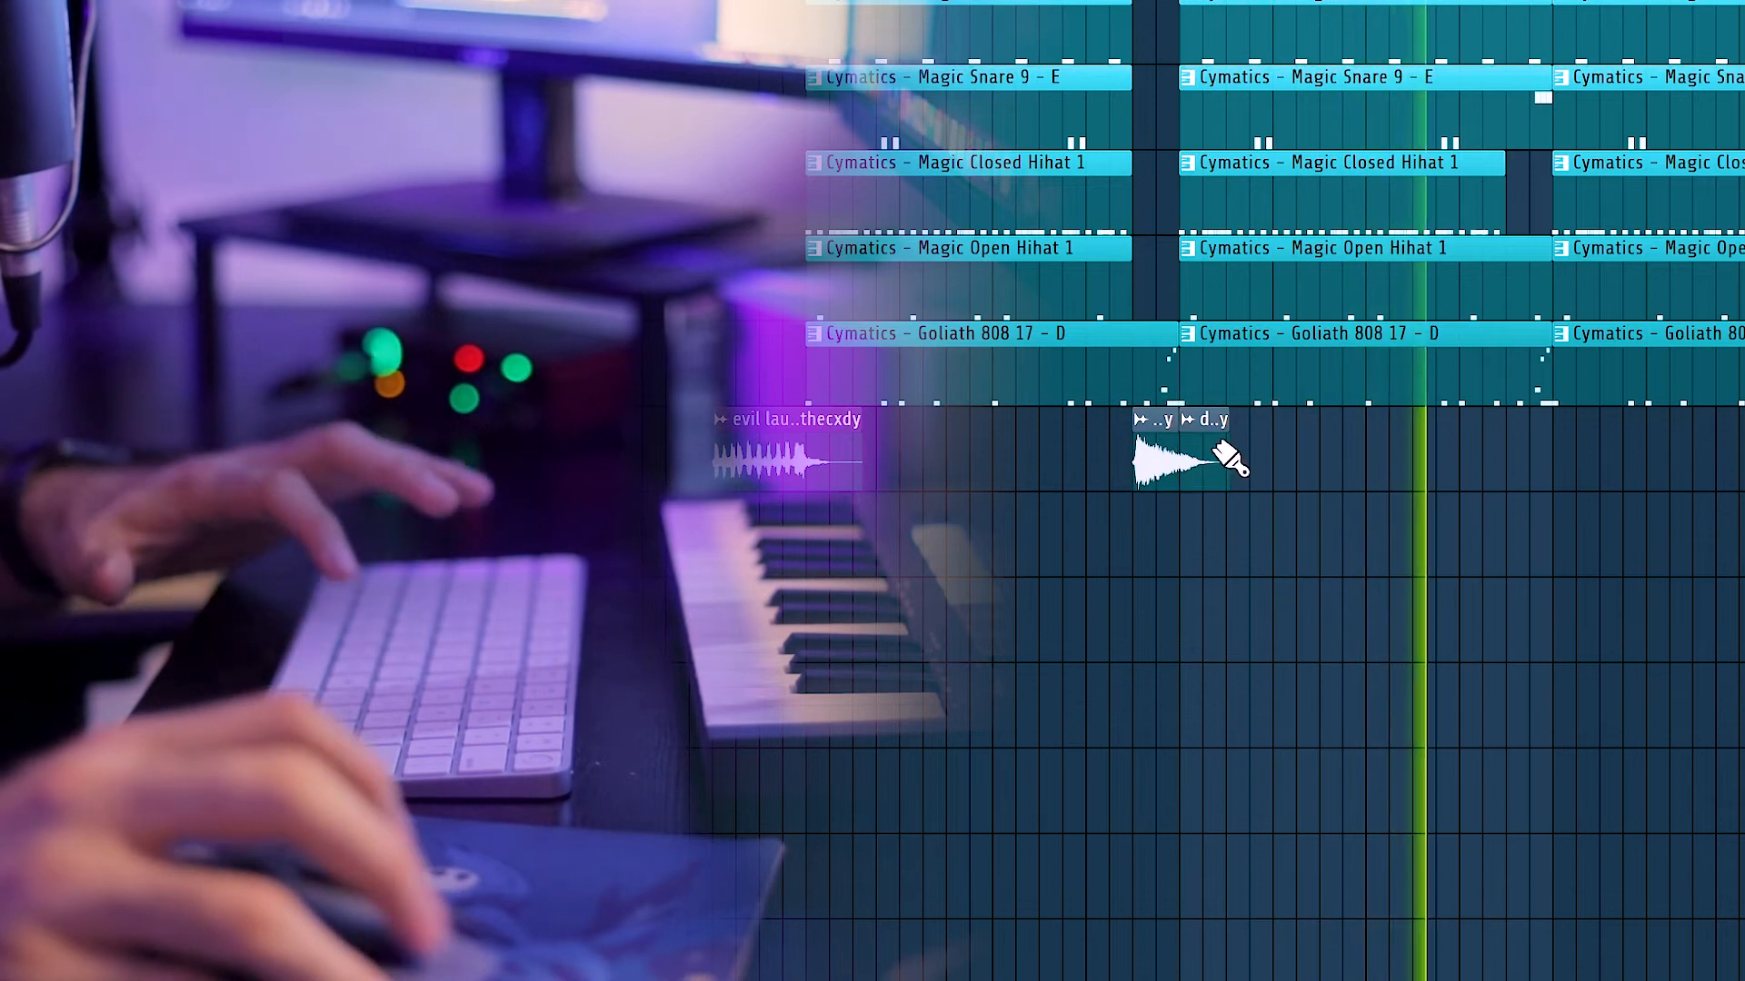
right_click(1198, 459)
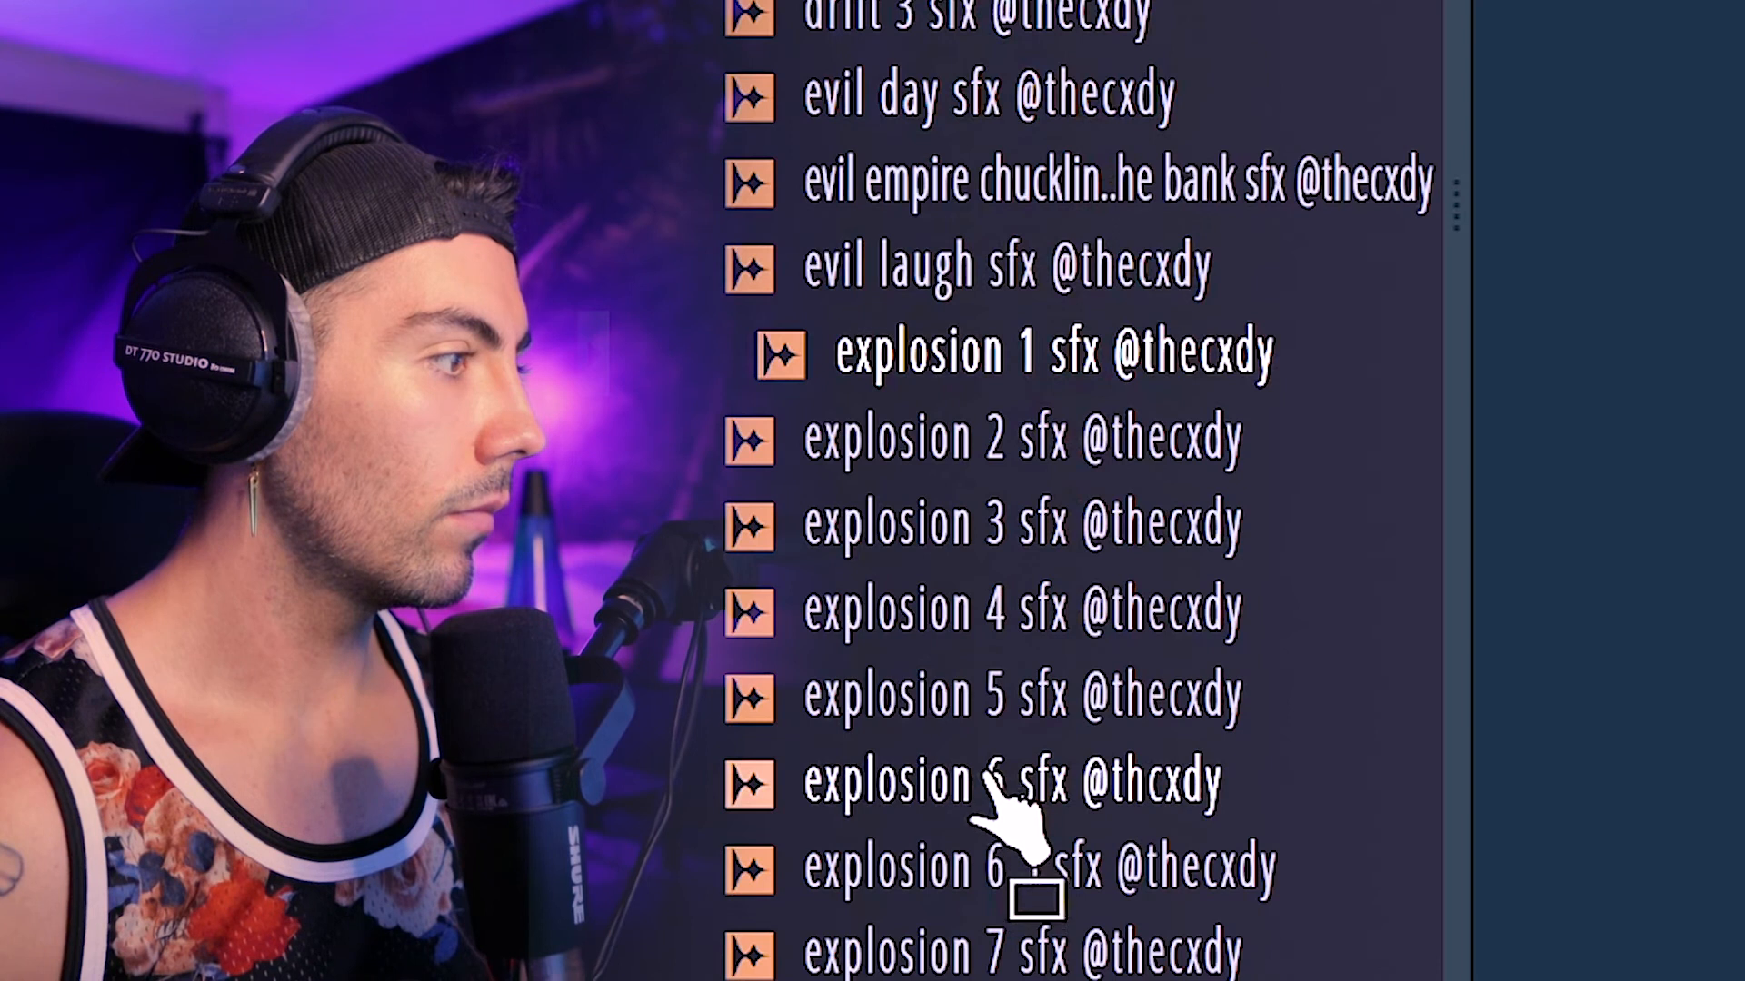
Step: Add the explosion 8 sfx sample to Track 24, starting at the gap after the second closed hi-hat pattern
scroll(985, 778, down, 1)
click(989, 781)
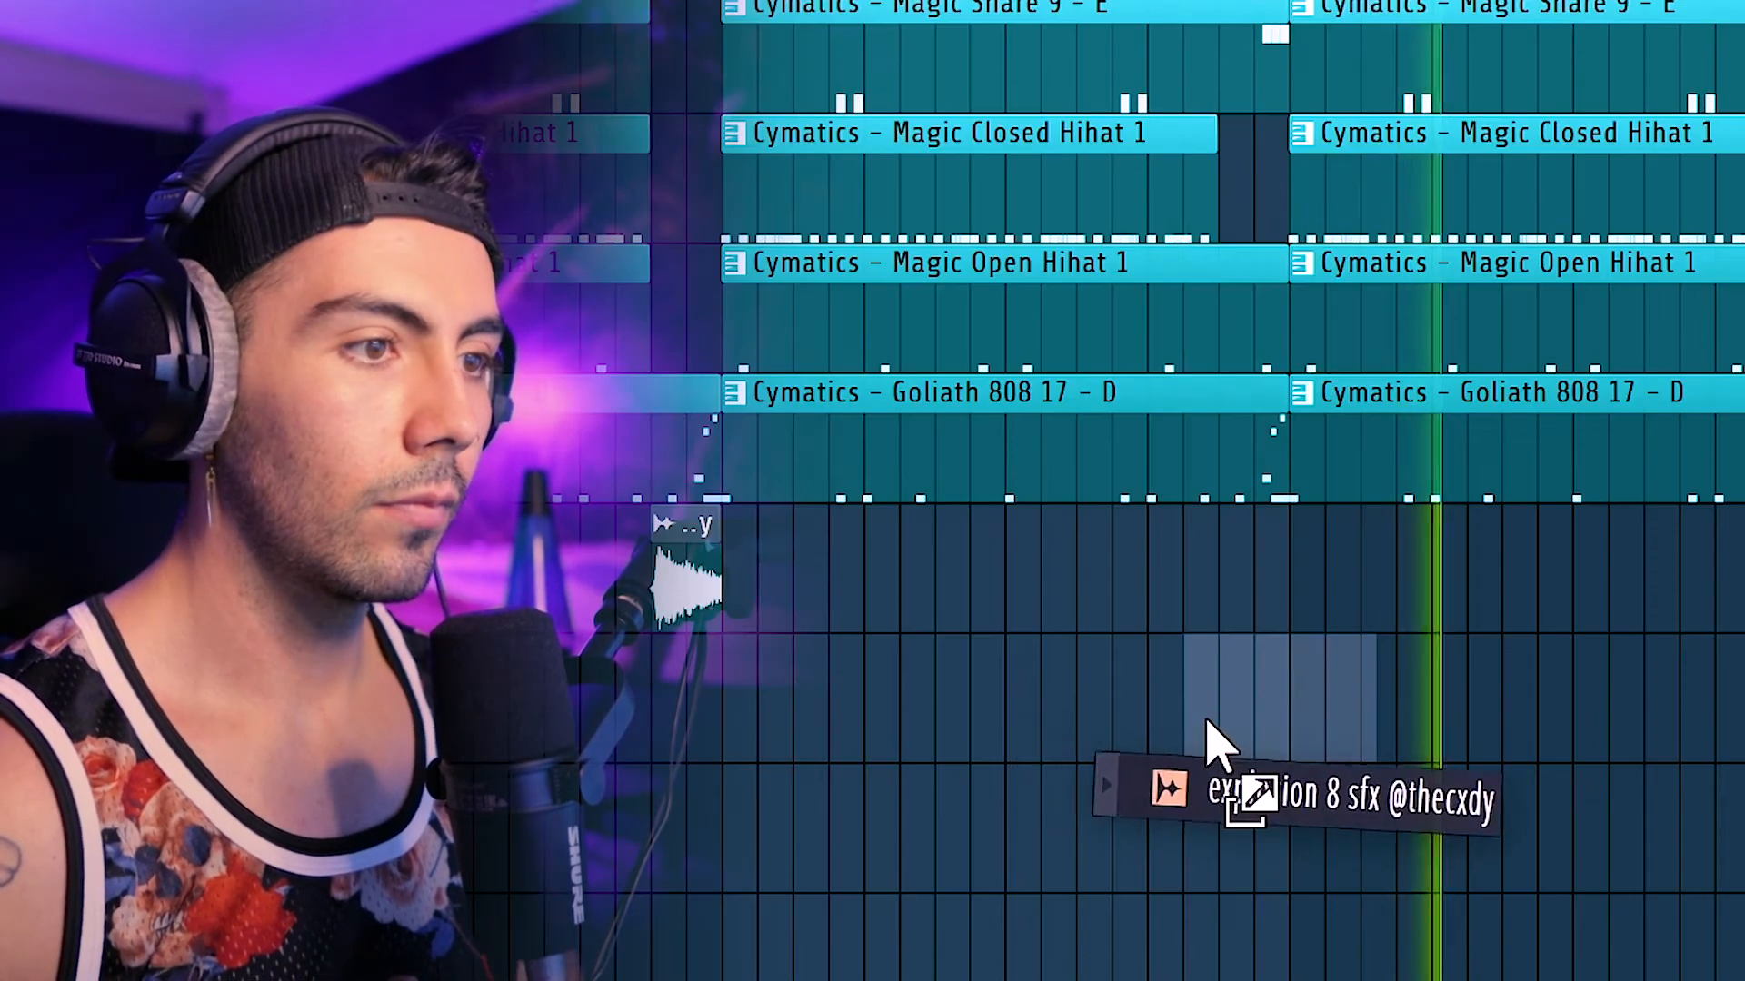
drag(1207, 740, 1225, 718)
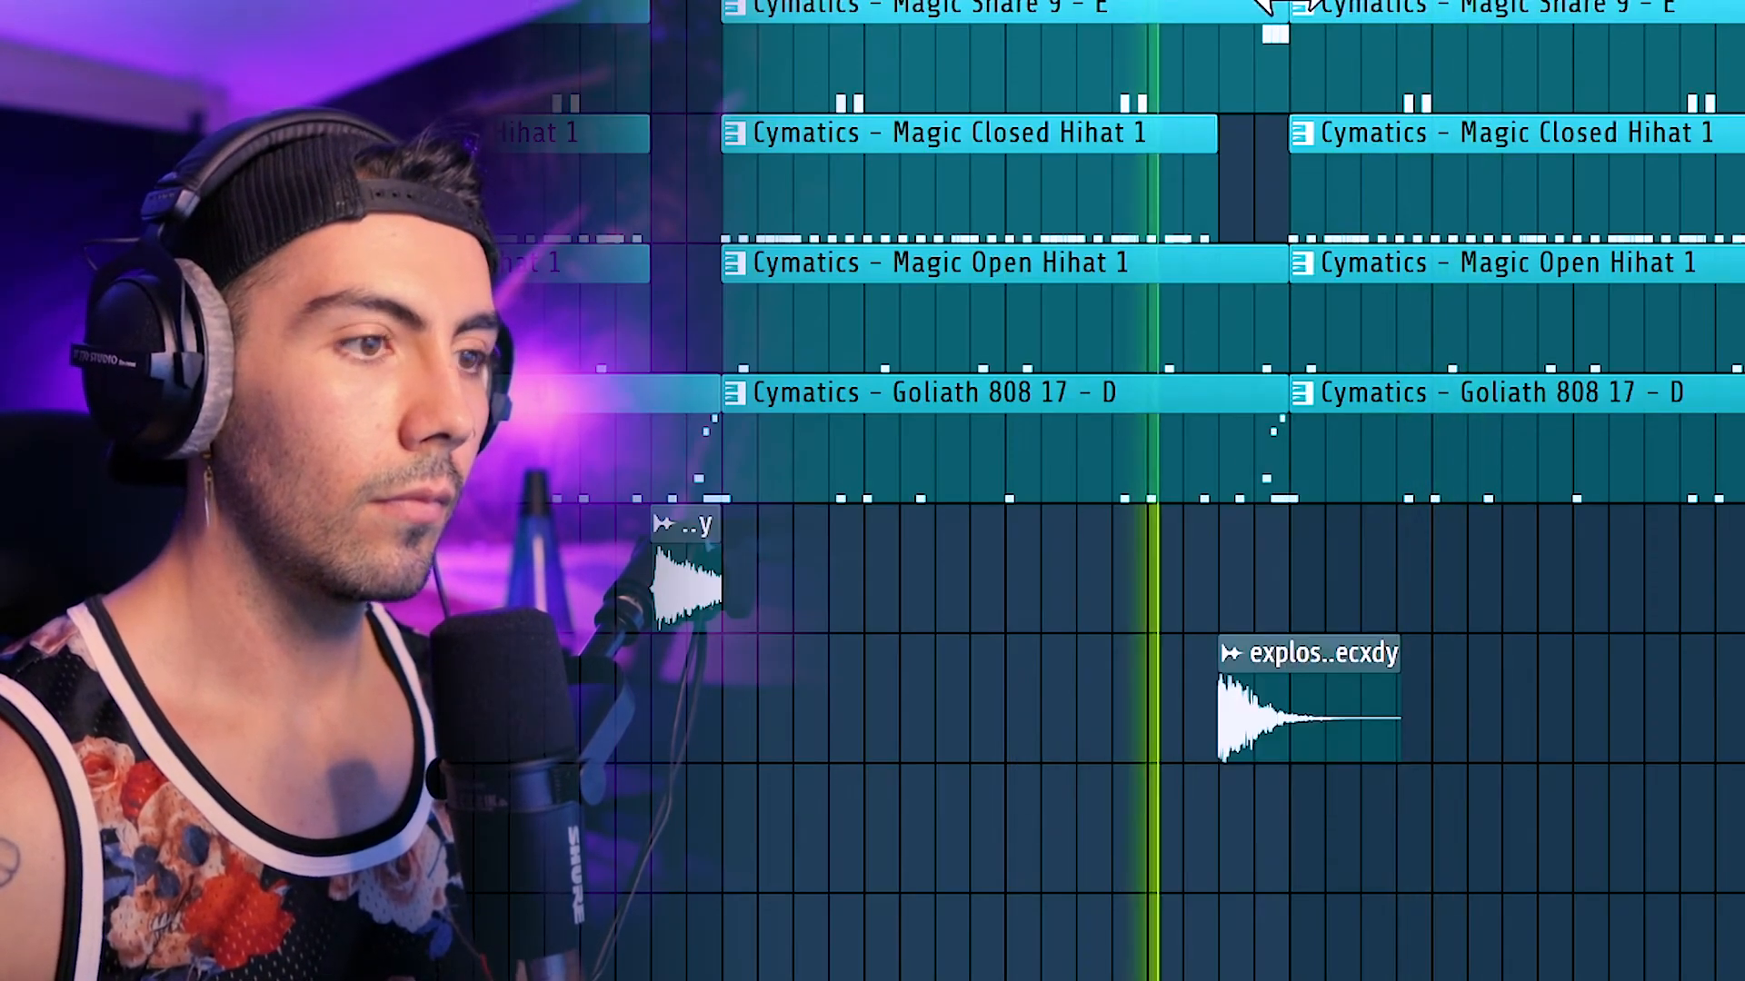
key(space)
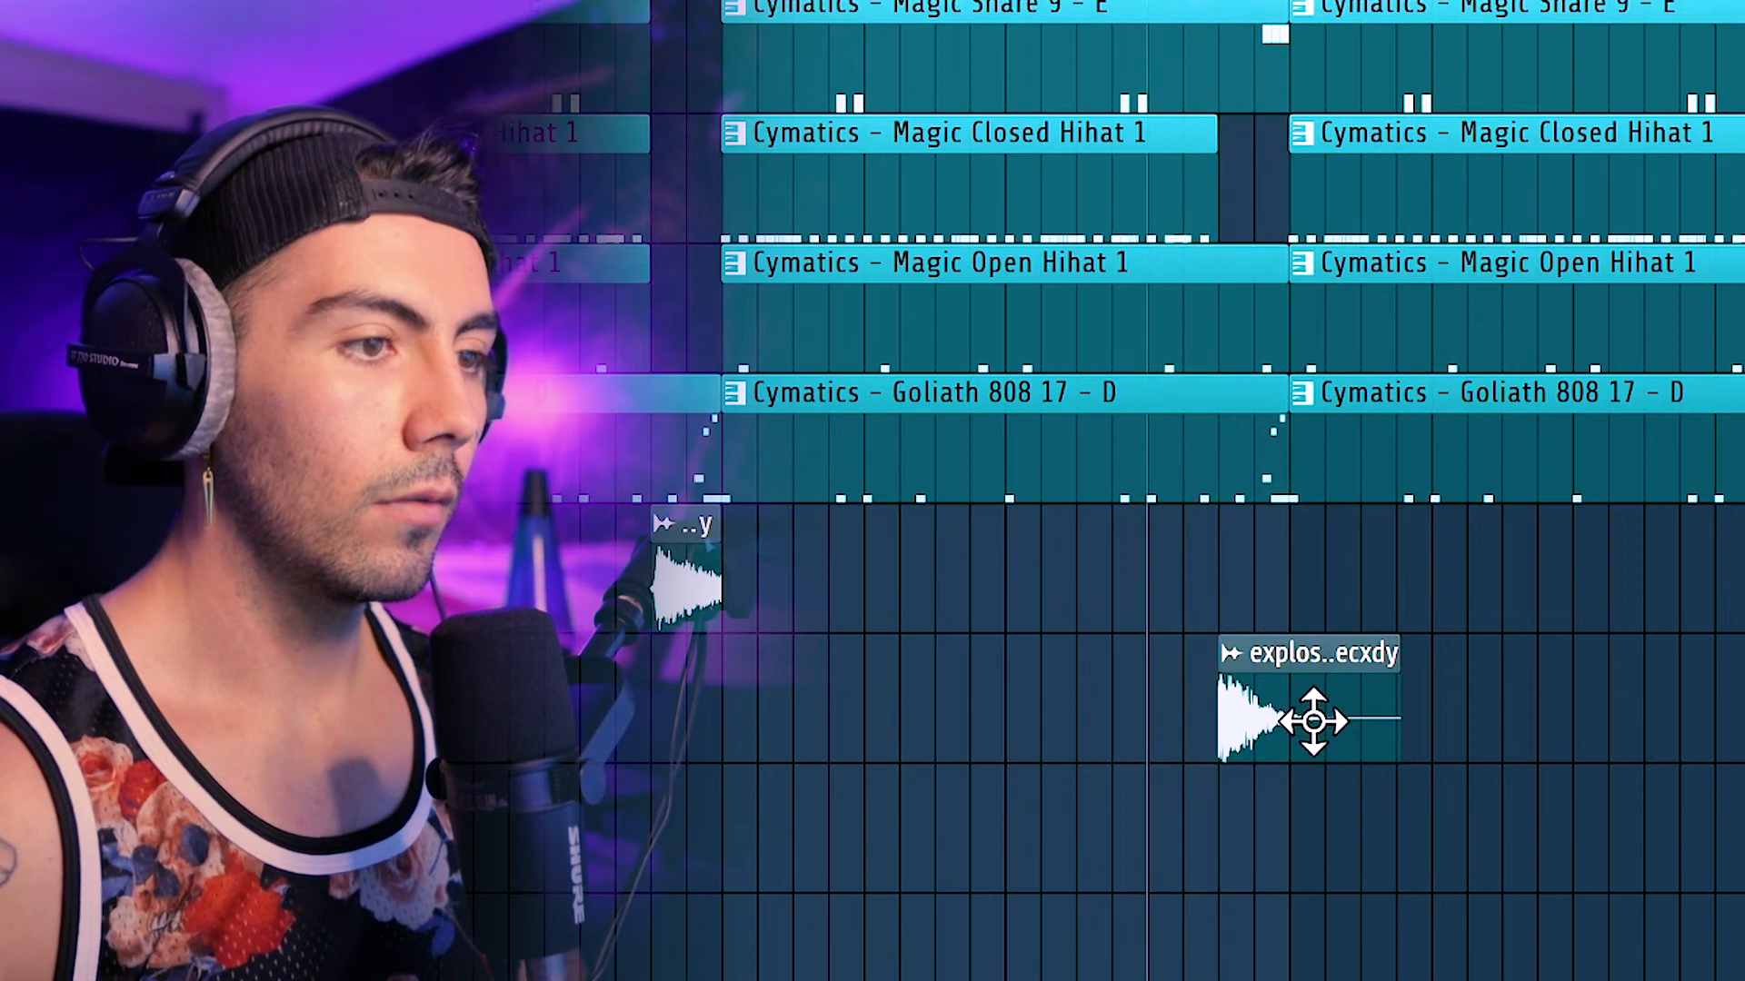